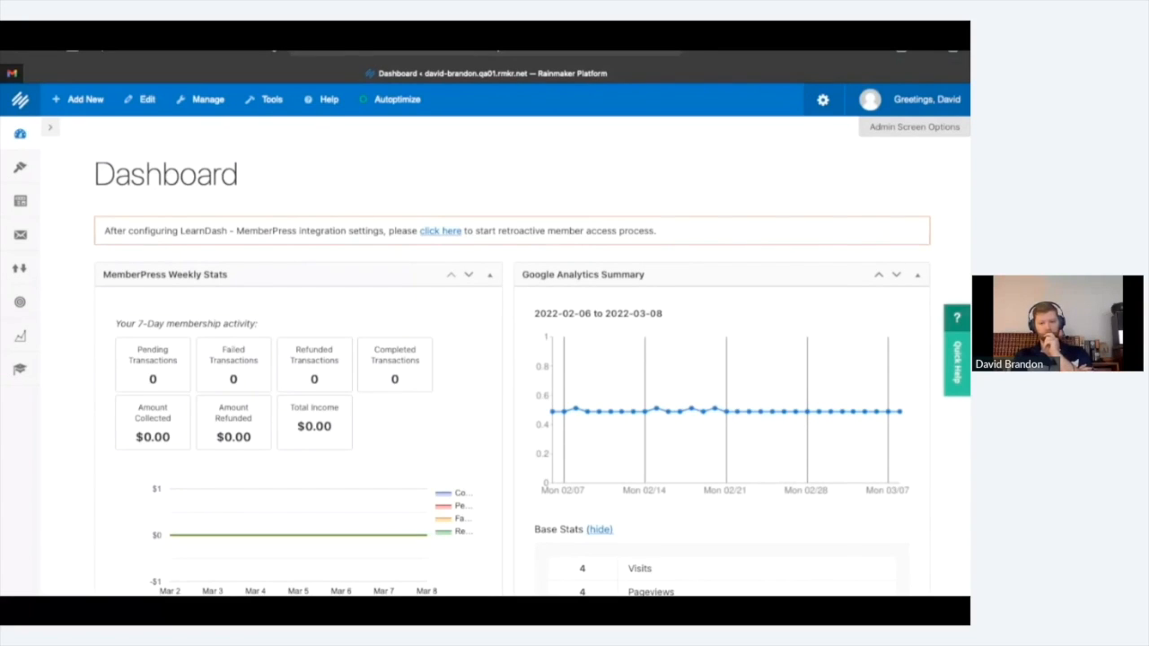
# Open the Features settings to see which site modules, like MemberPress and RainMail, are enabled
pyautogui.moveTo(823, 100)
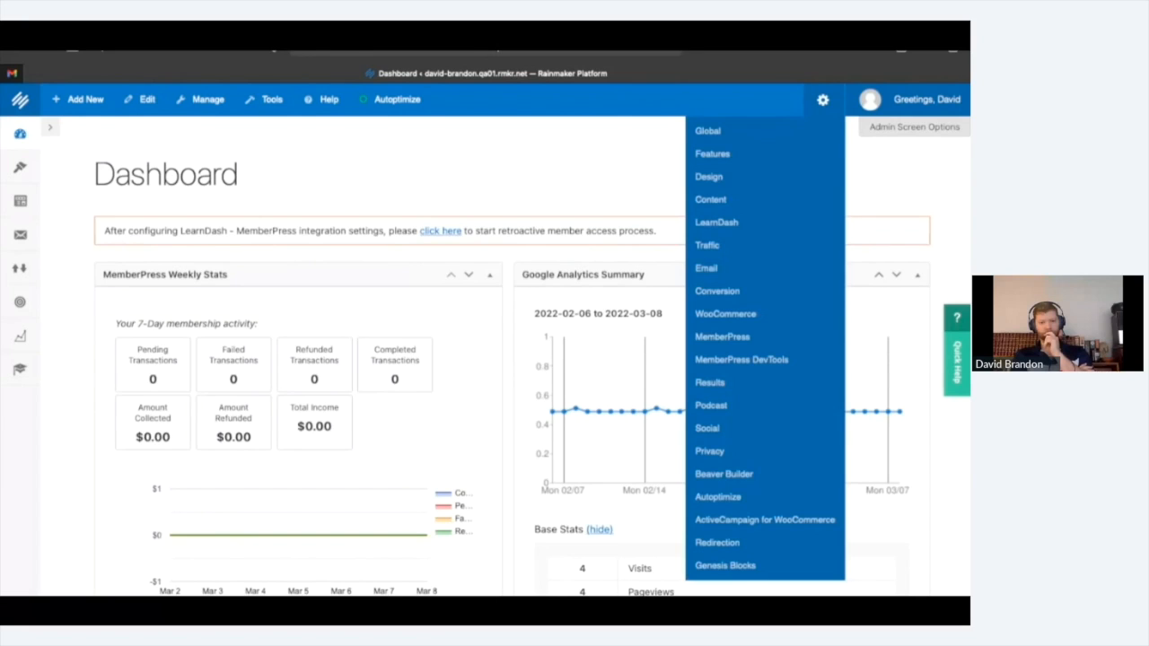
pyautogui.click(713, 153)
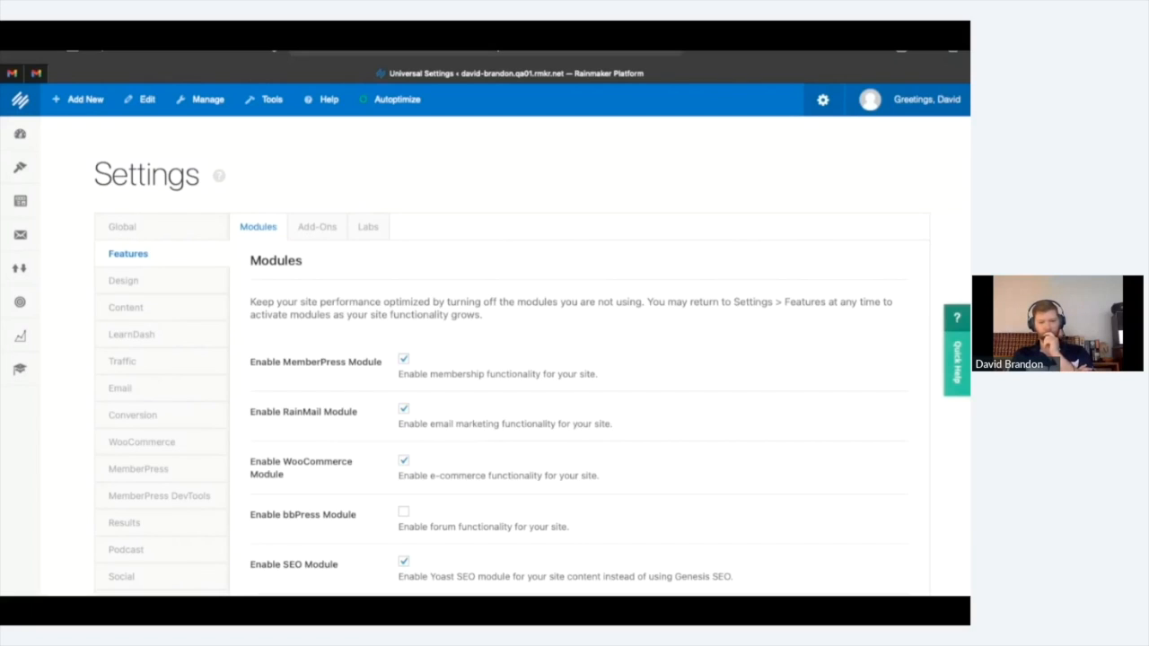
pyautogui.scroll(-1, 575, 359)
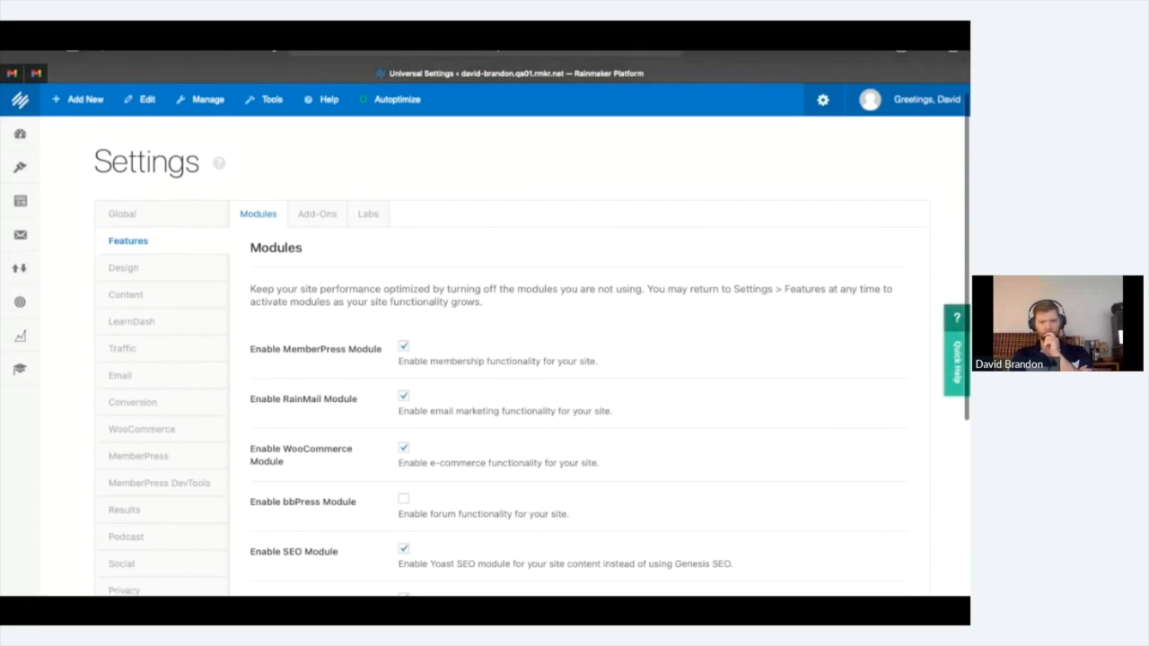
pyautogui.scroll(-5, 574, 359)
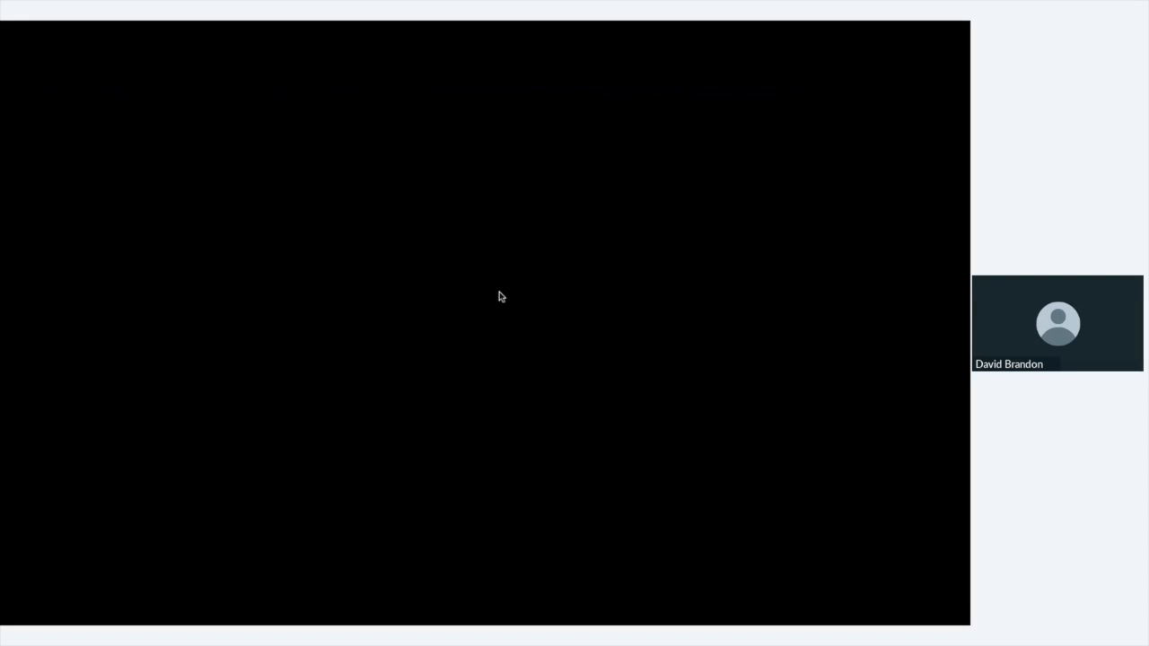
# Exit the full-screen video and close the YouTube tab
pyautogui.press('Escape')
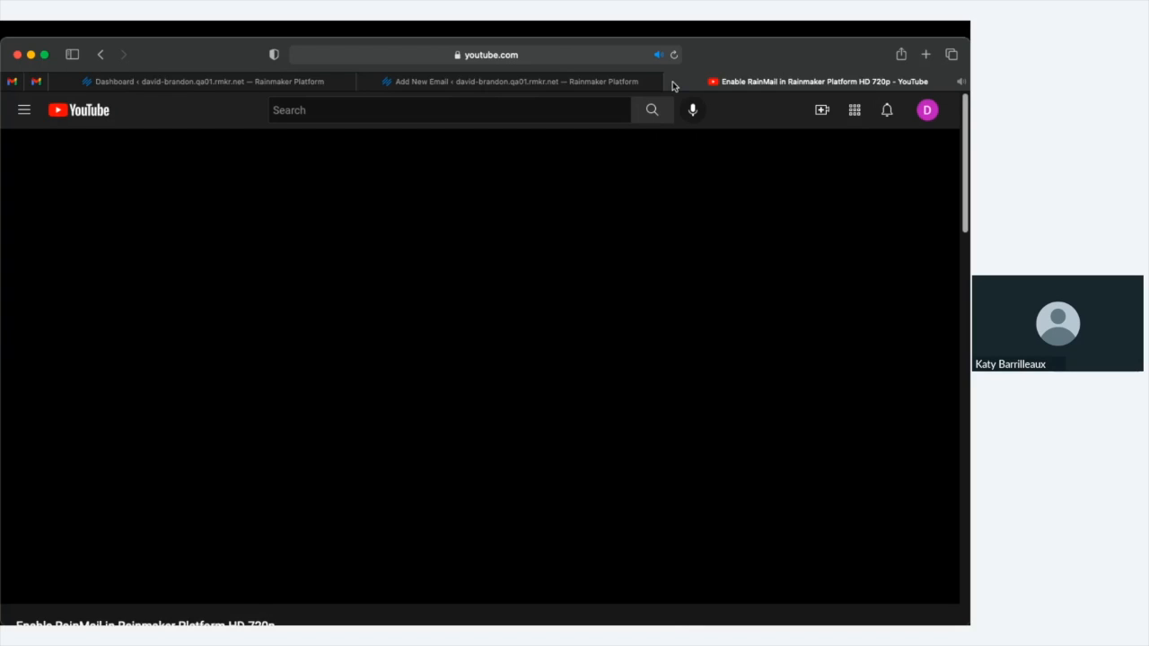
pyautogui.click(672, 82)
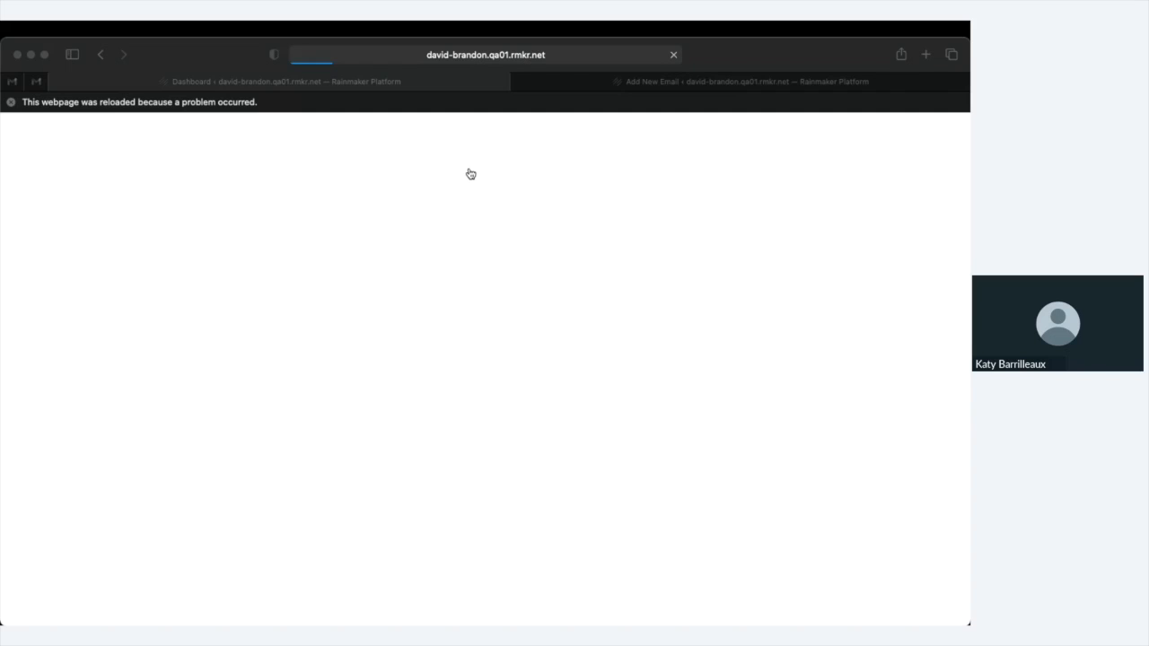
pyautogui.click(471, 173)
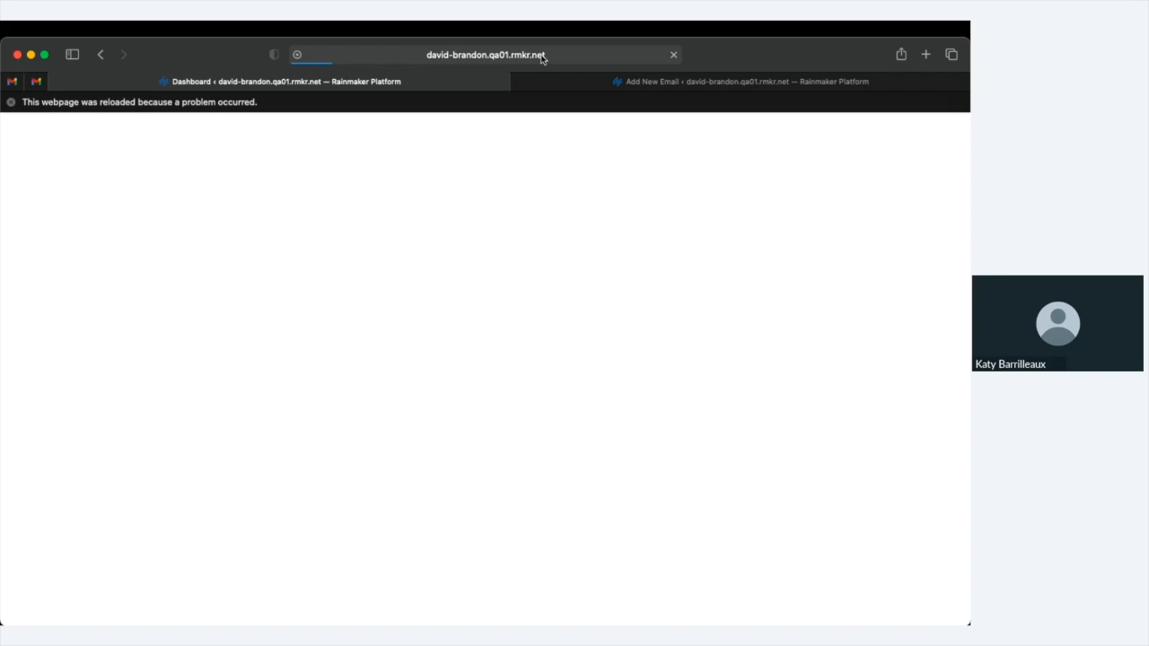
# Dismiss the page-reloaded warning and let the Rainmaker Dashboard finish loading
pyautogui.click(11, 103)
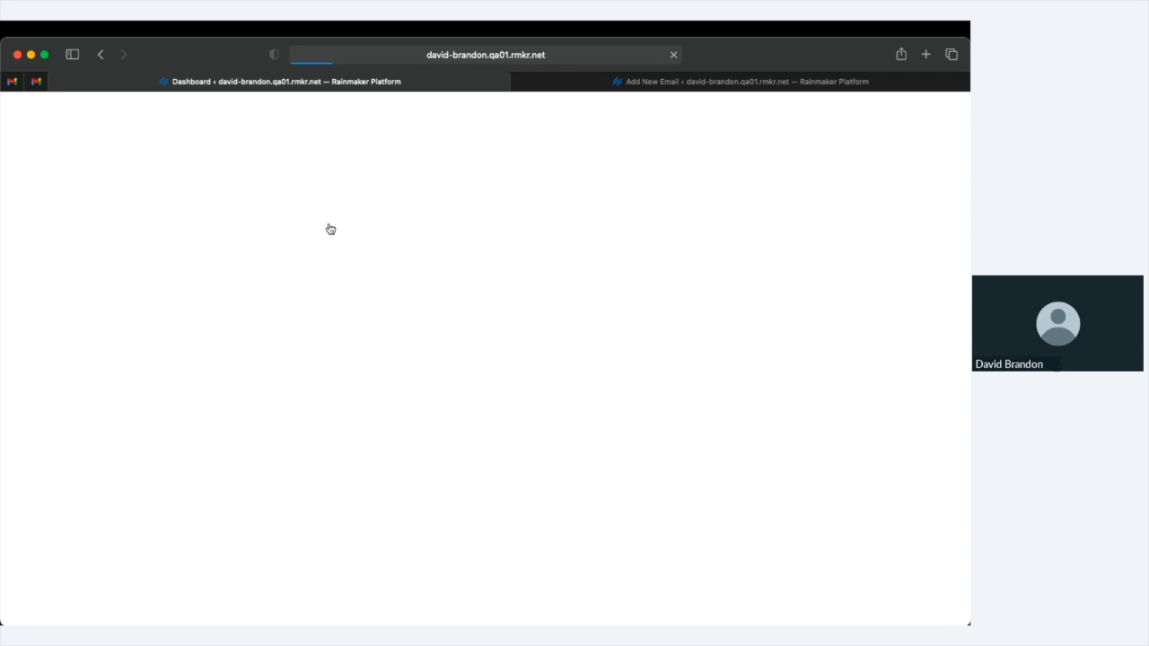
pyautogui.press('super+Tab')
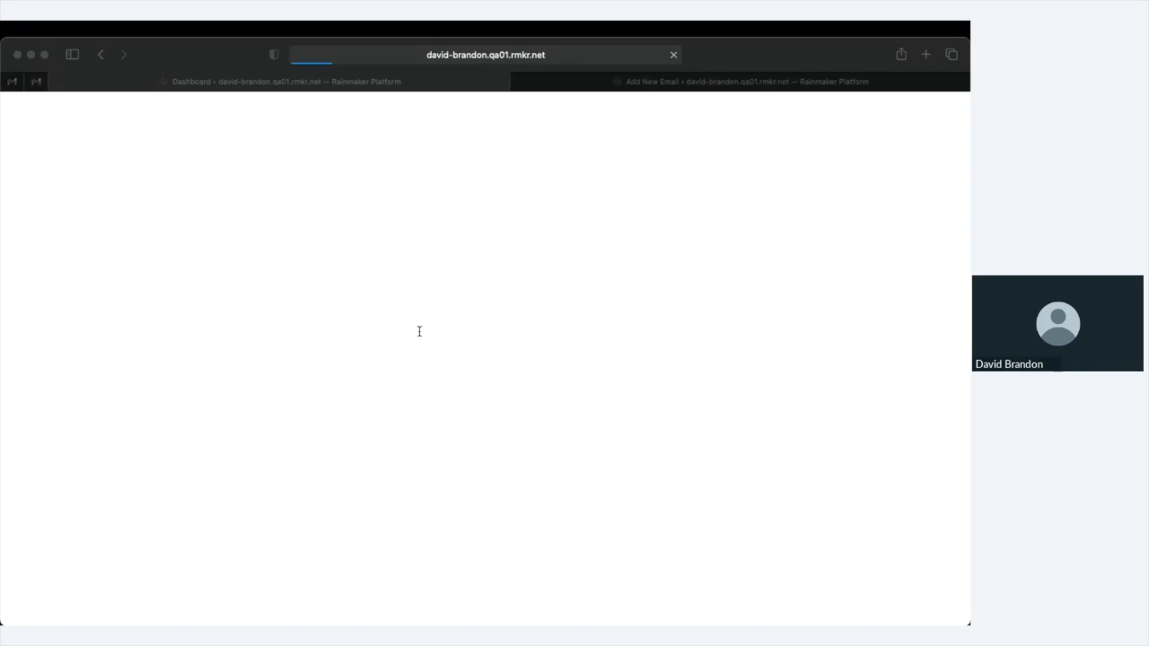
pyautogui.click(419, 331)
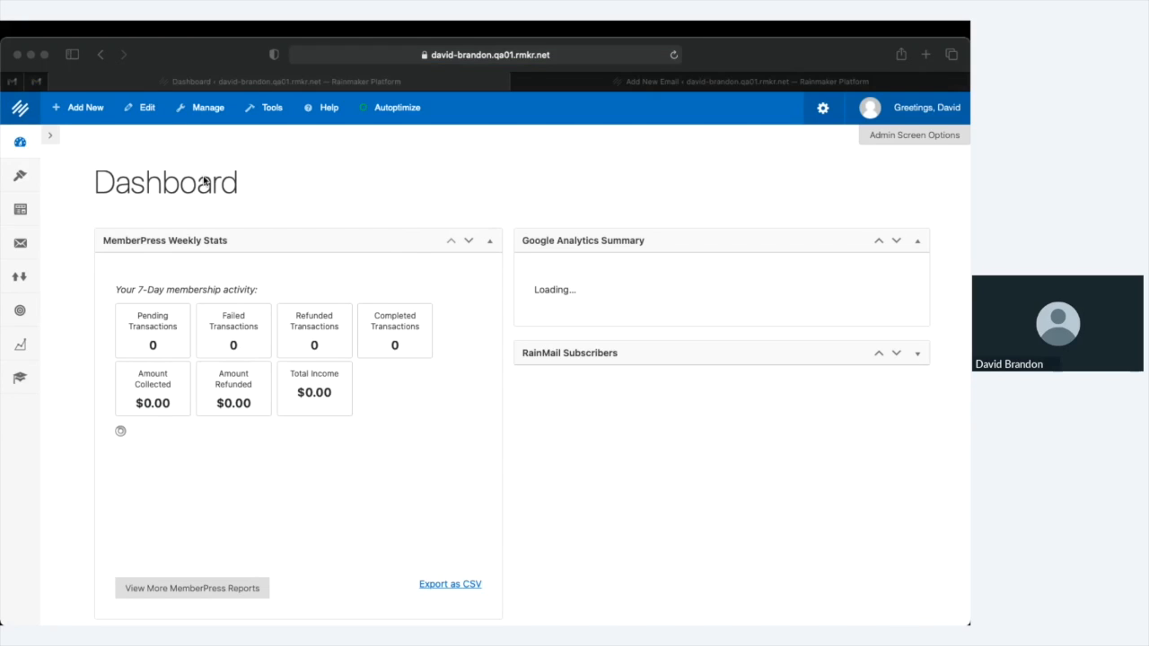
# Open the Email settings to check that the RainMail DNS records are valid
pyautogui.click(302, 371)
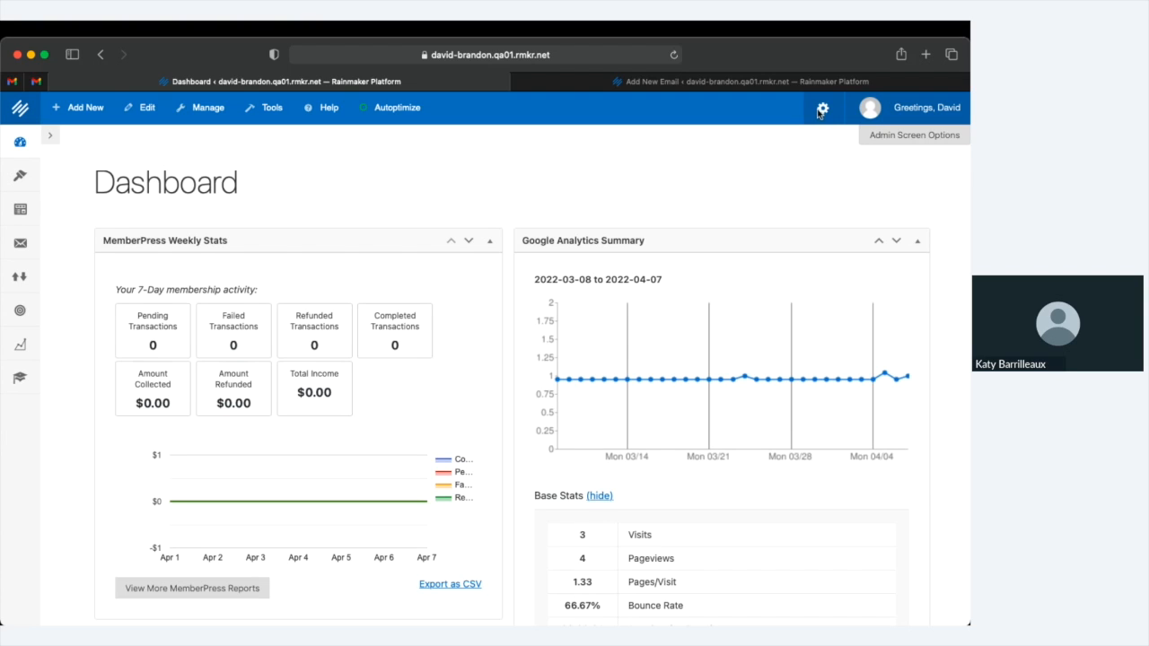
pyautogui.click(819, 112)
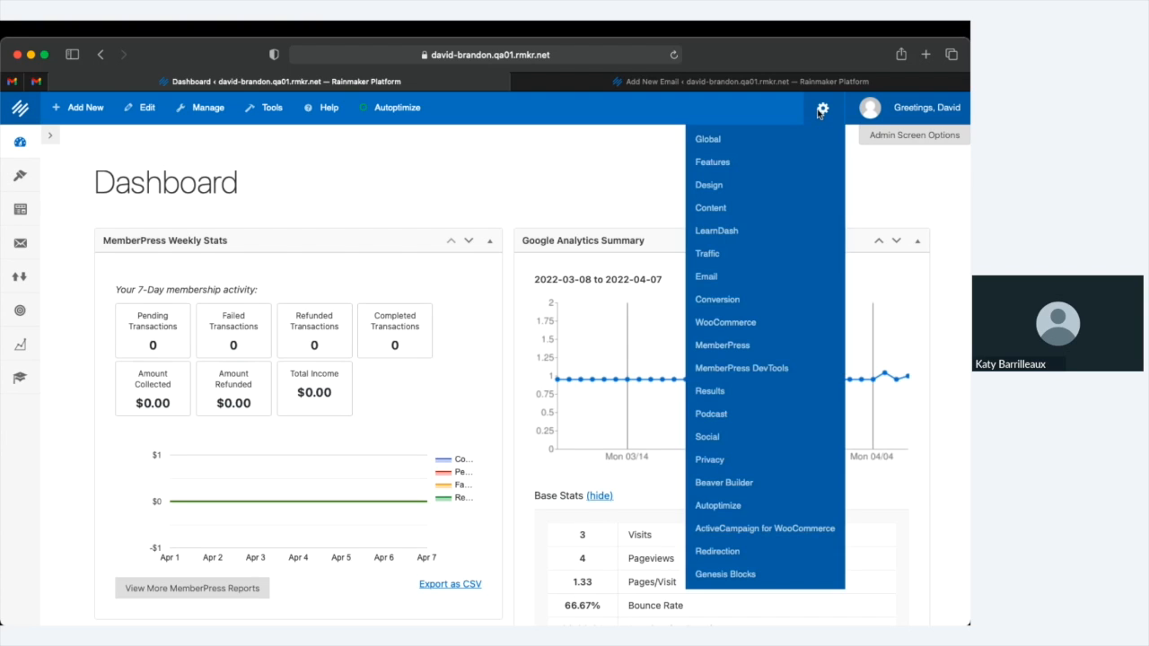
pyautogui.click(705, 278)
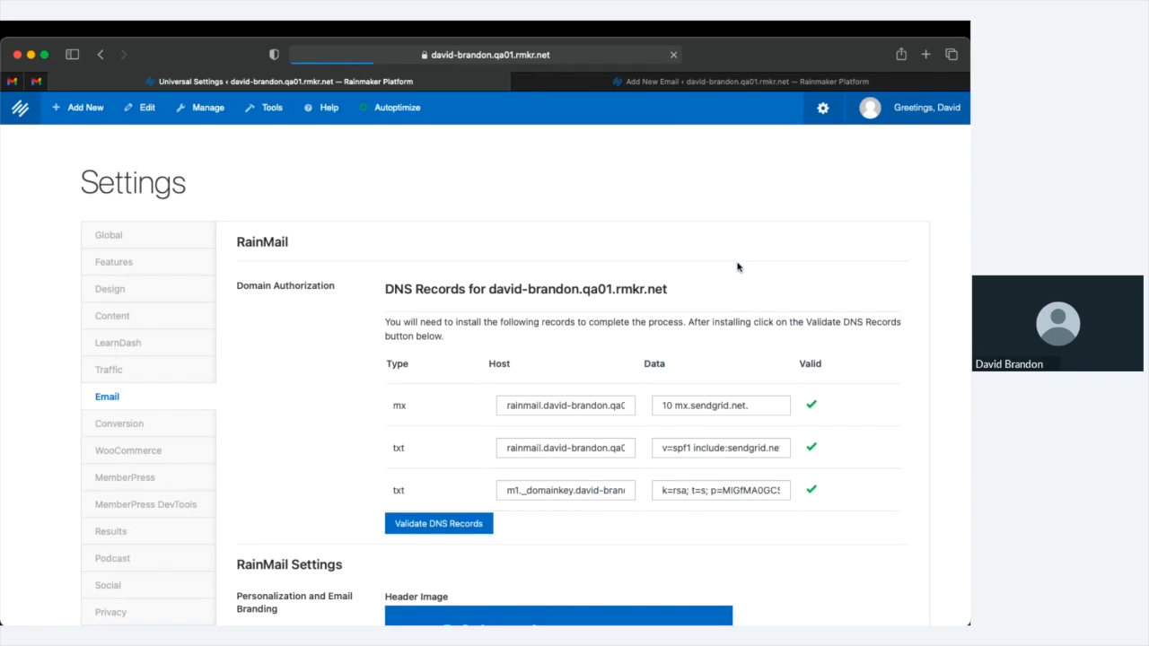
pyautogui.scroll(-2, 738, 267)
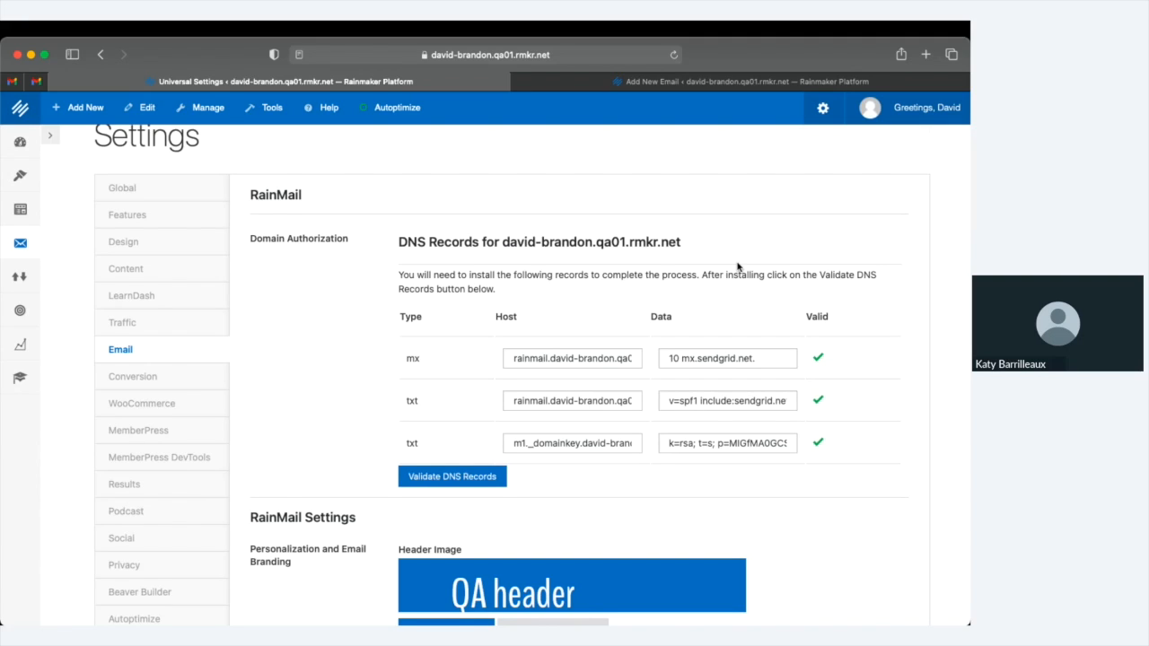
pyautogui.scroll(-1, 737, 266)
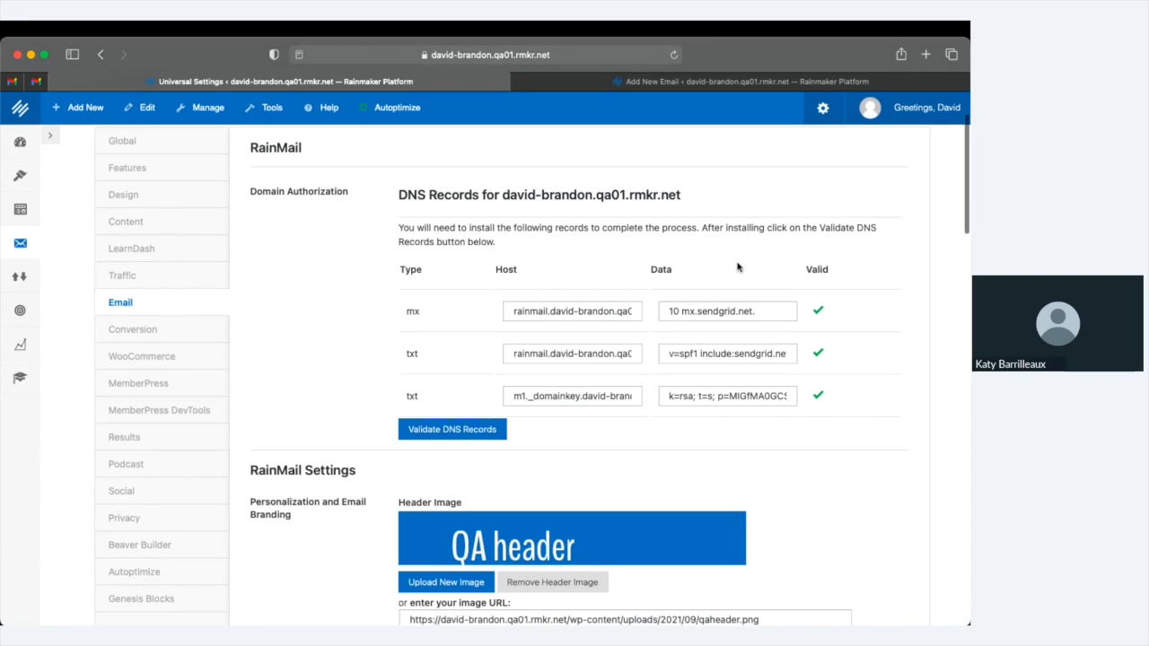
pyautogui.click(705, 369)
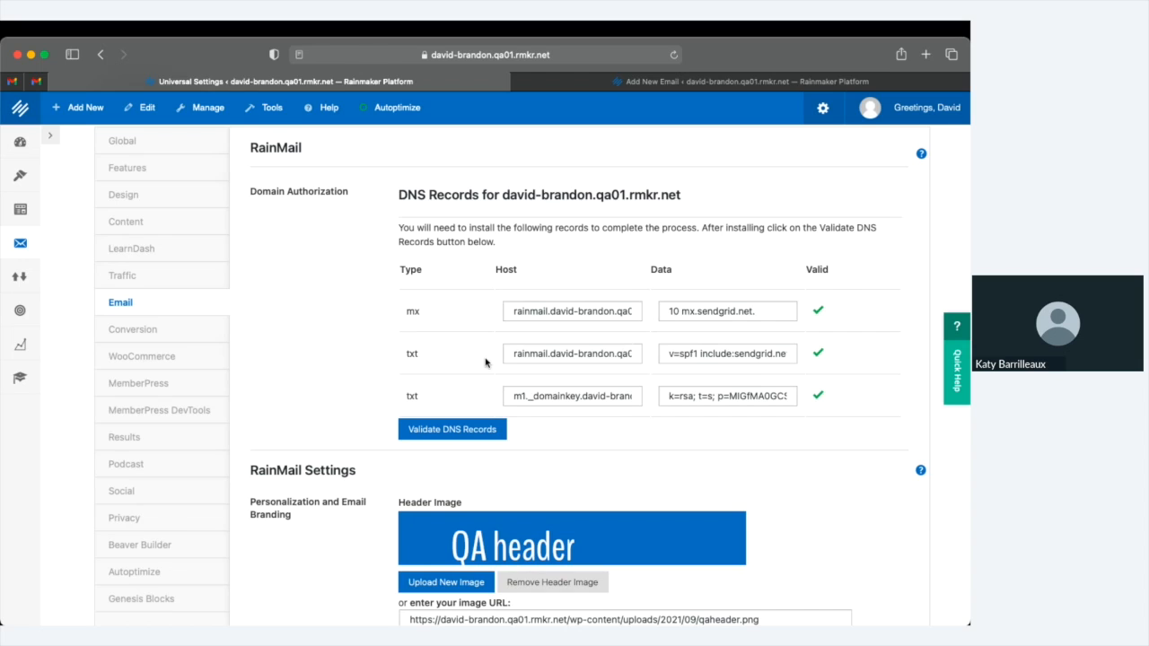
pyautogui.scroll(-3, 484, 362)
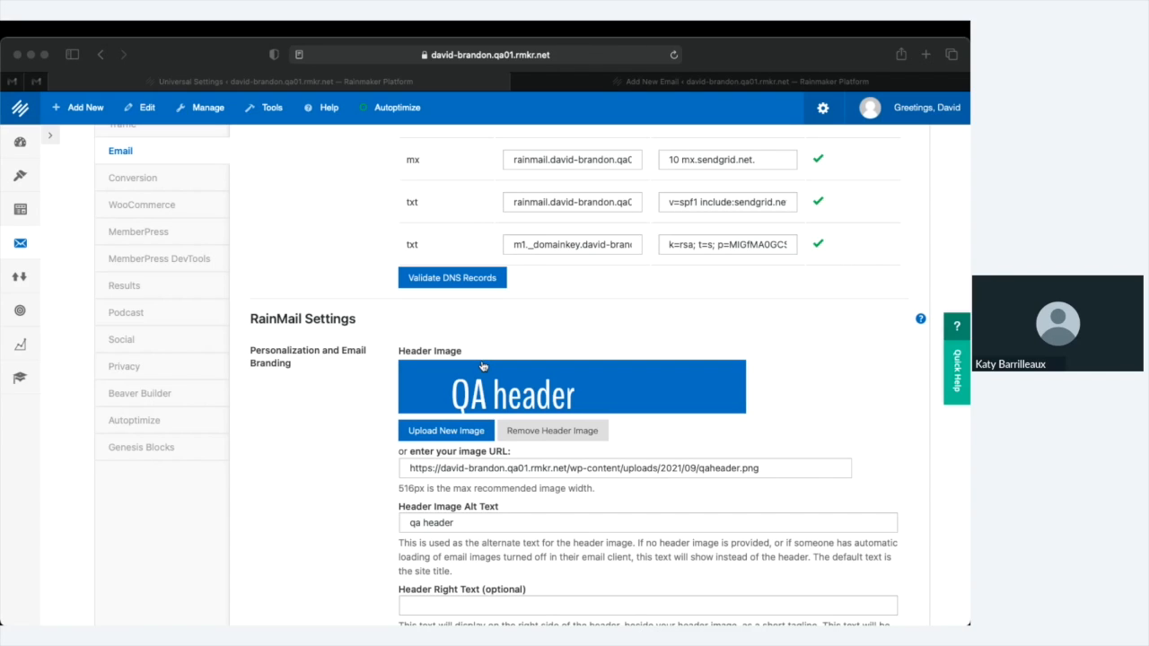
pyautogui.click(482, 363)
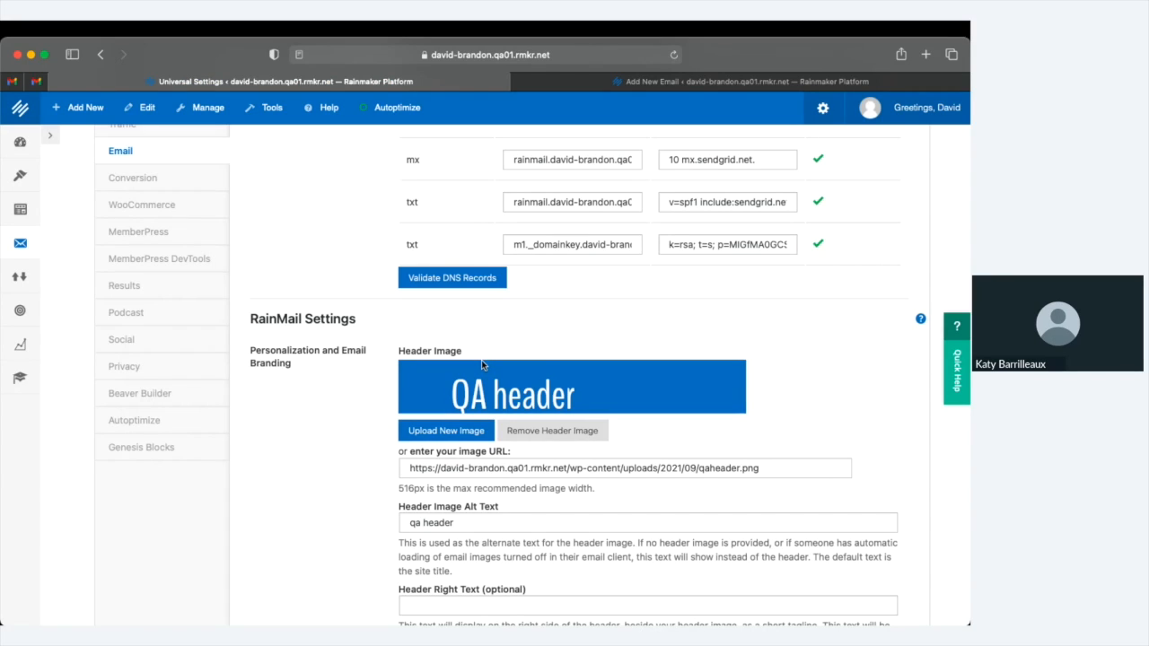
pyautogui.scroll(-1, 481, 359)
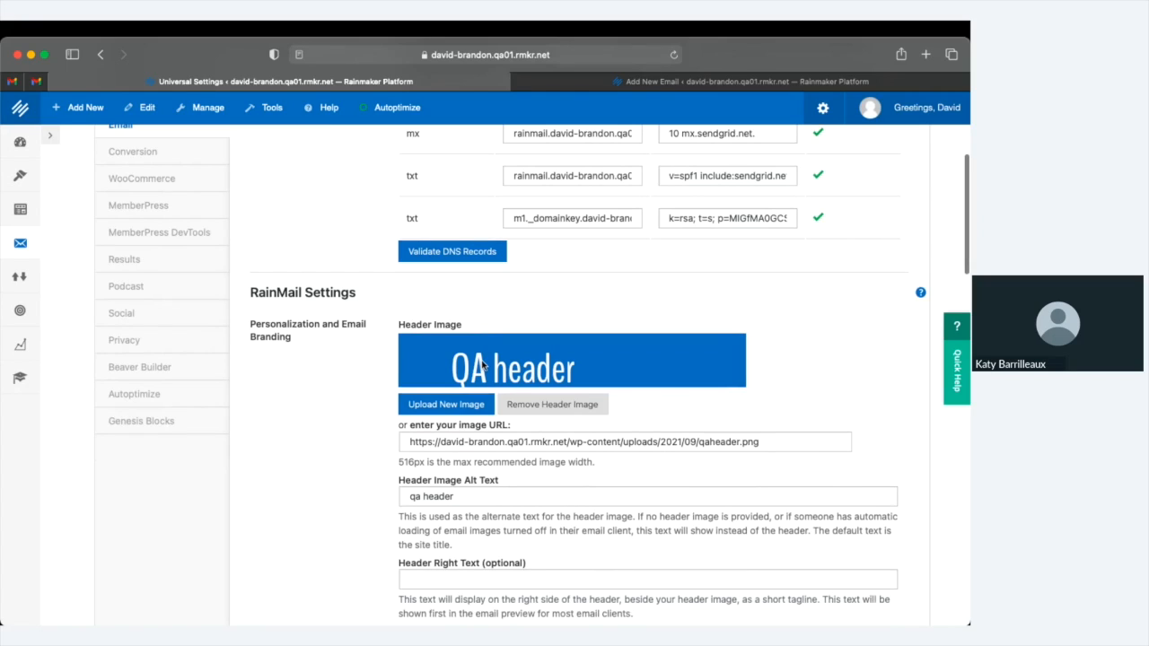
pyautogui.scroll(-5, 482, 364)
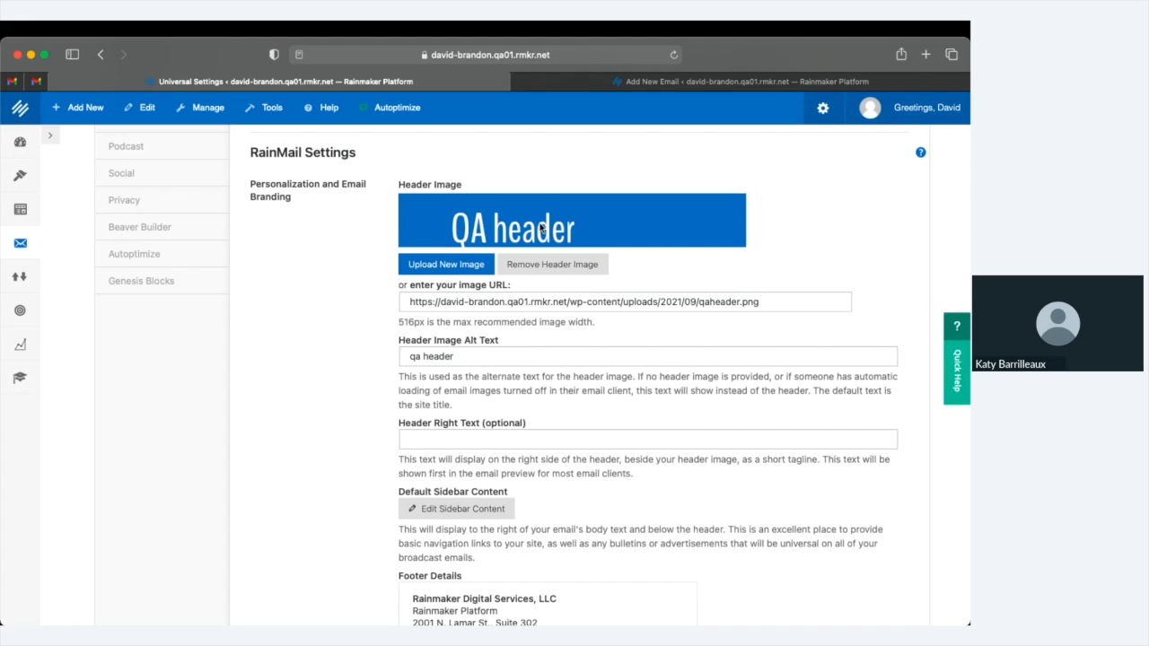
pyautogui.scroll(-7, 465, 307)
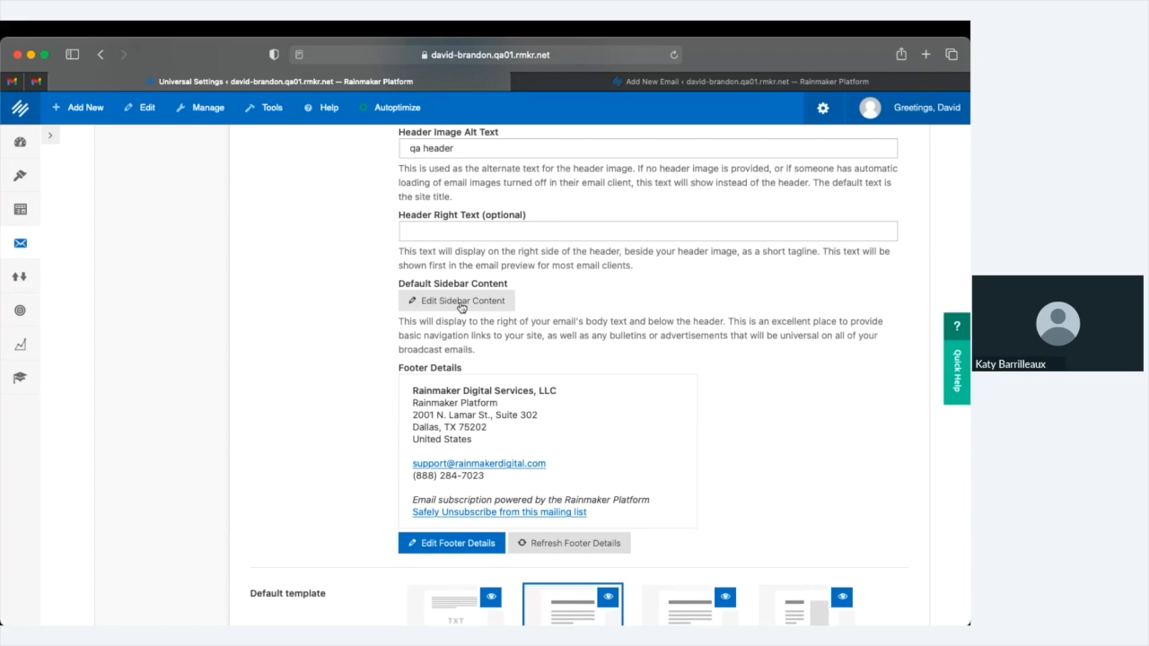
pyautogui.scroll(-1, 461, 308)
pyautogui.scroll(-2, 461, 308)
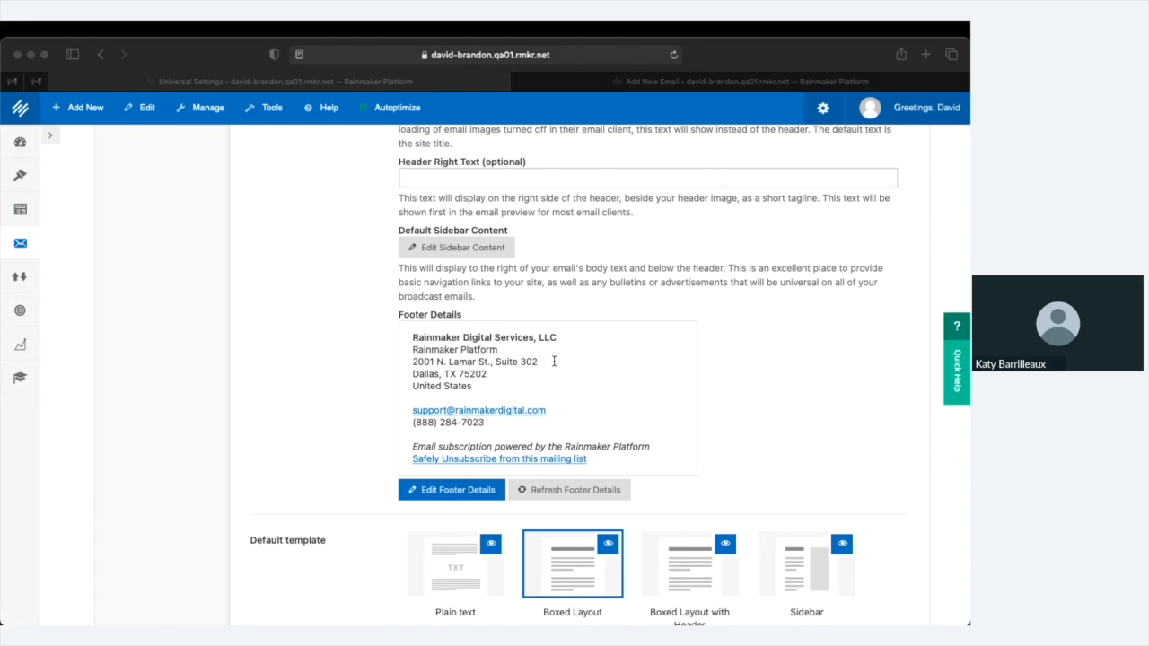
pyautogui.click(554, 362)
pyautogui.click(554, 362)
pyautogui.click(554, 361)
pyautogui.scroll(-6, 565, 363)
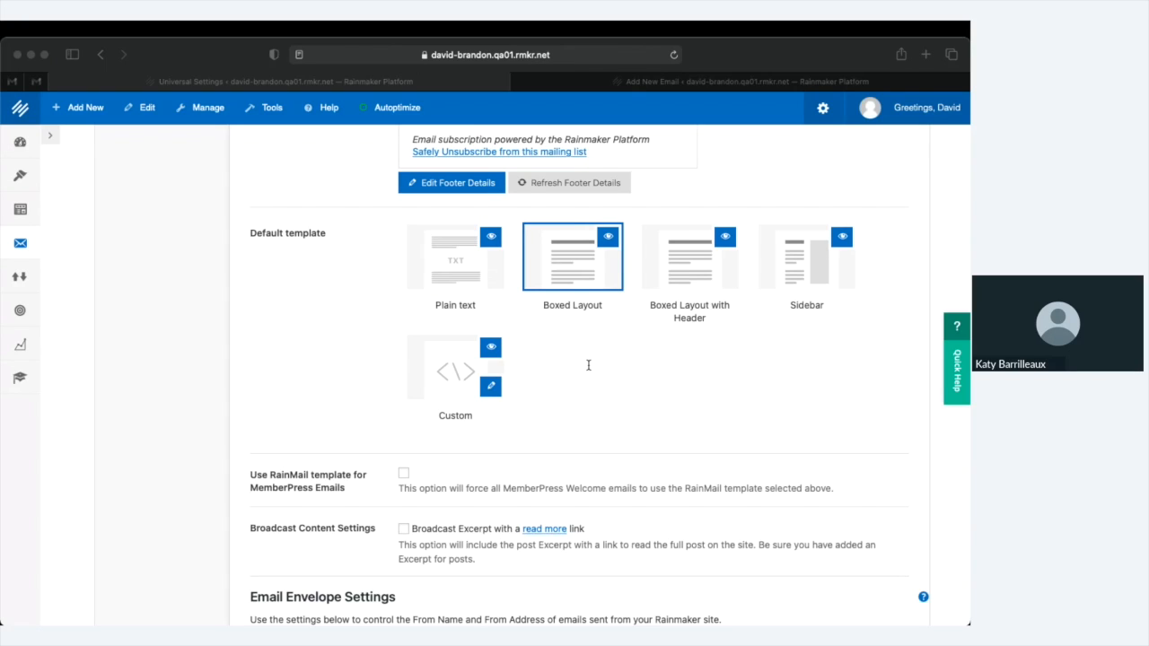
pyautogui.click(589, 368)
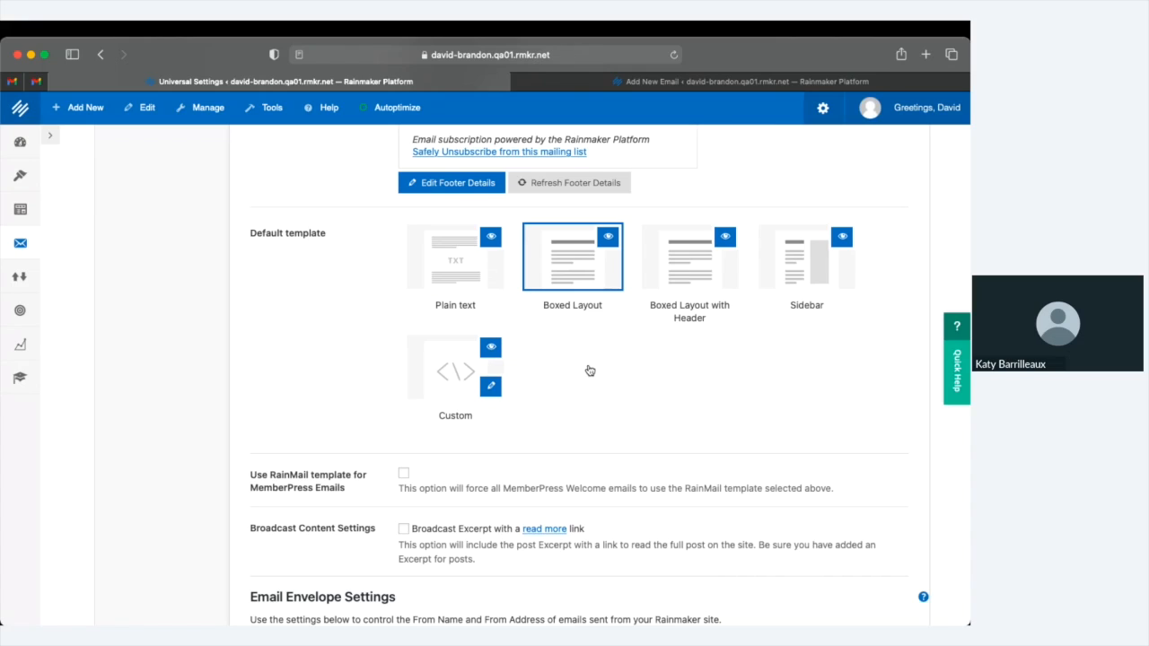
pyautogui.press('super+Tab')
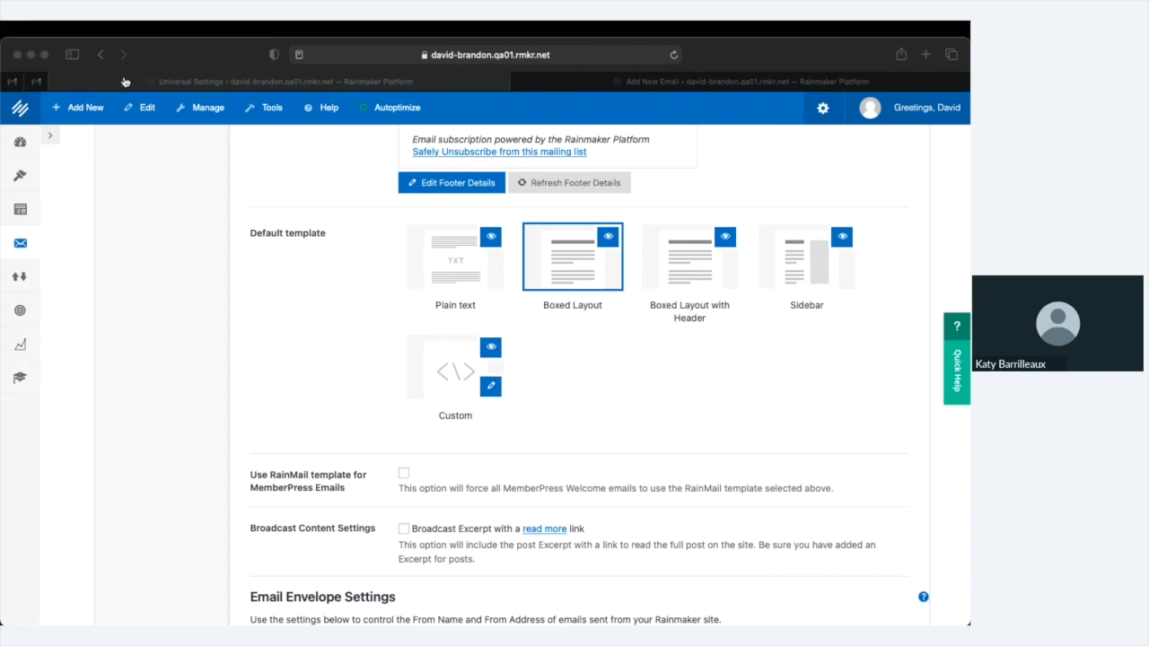
pyautogui.click(216, 81)
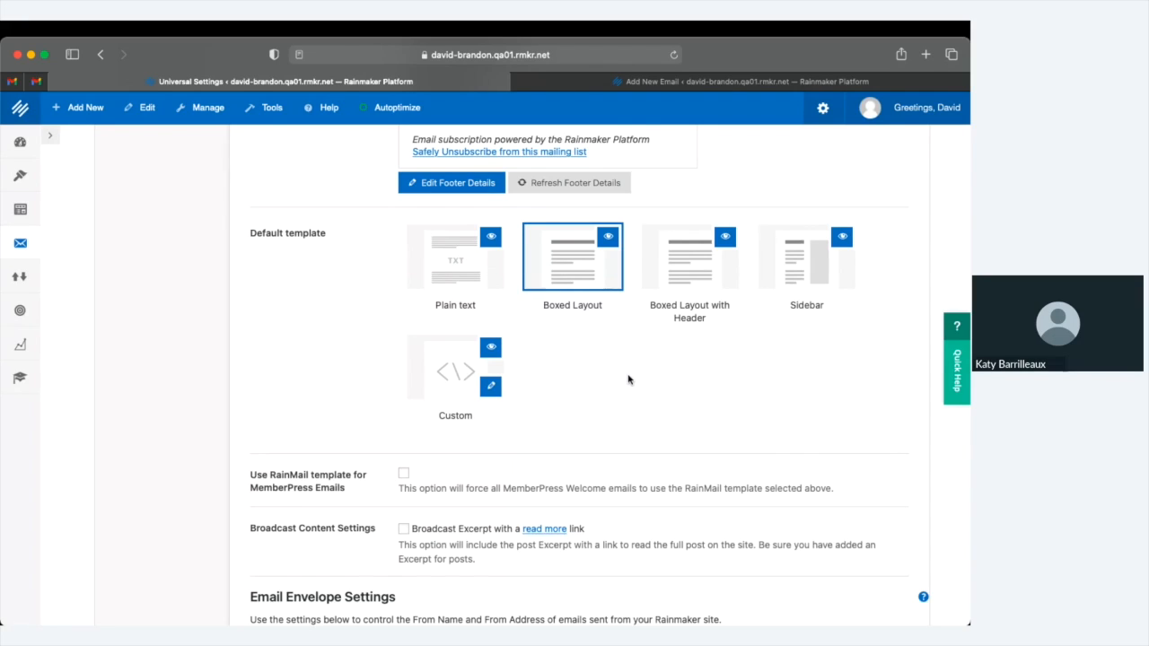
pyautogui.scroll(-3, 628, 380)
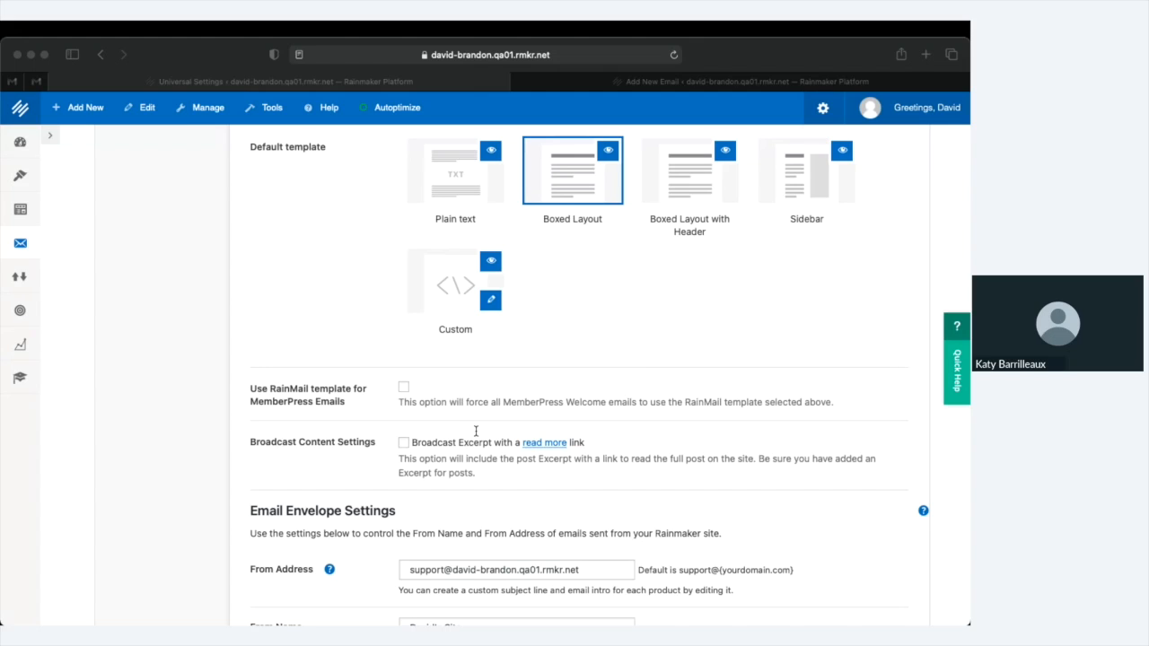
pyautogui.scroll(-3, 576, 378)
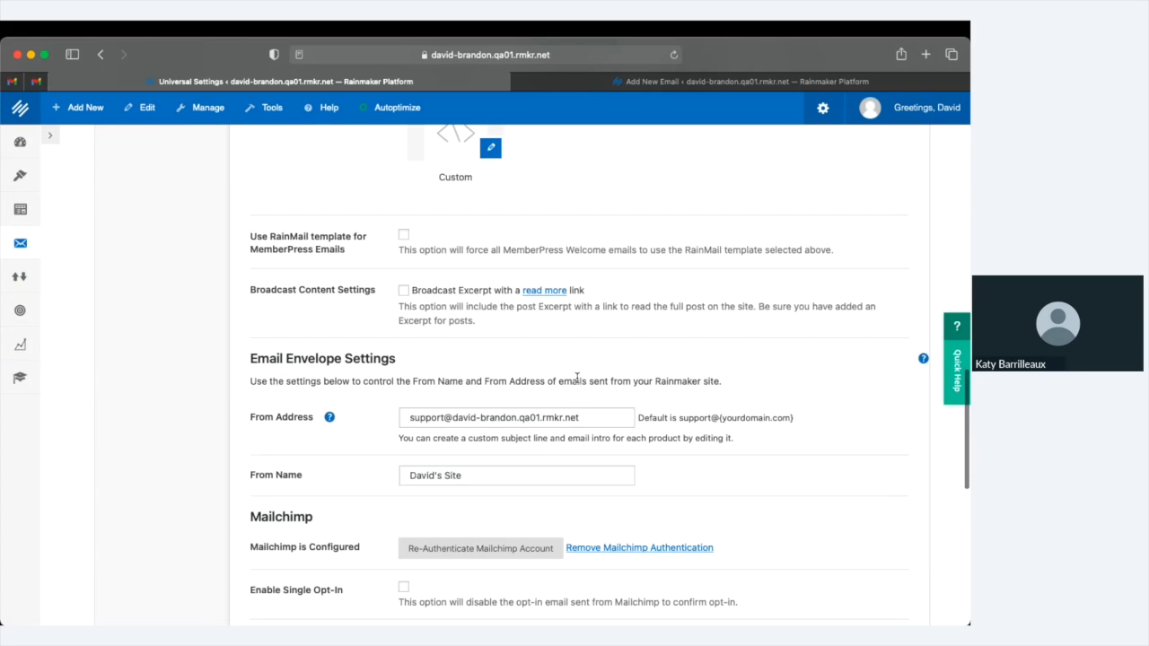
# Replace the email From Name with the site owner's full name and save the email settings
pyautogui.scroll(-3, 576, 378)
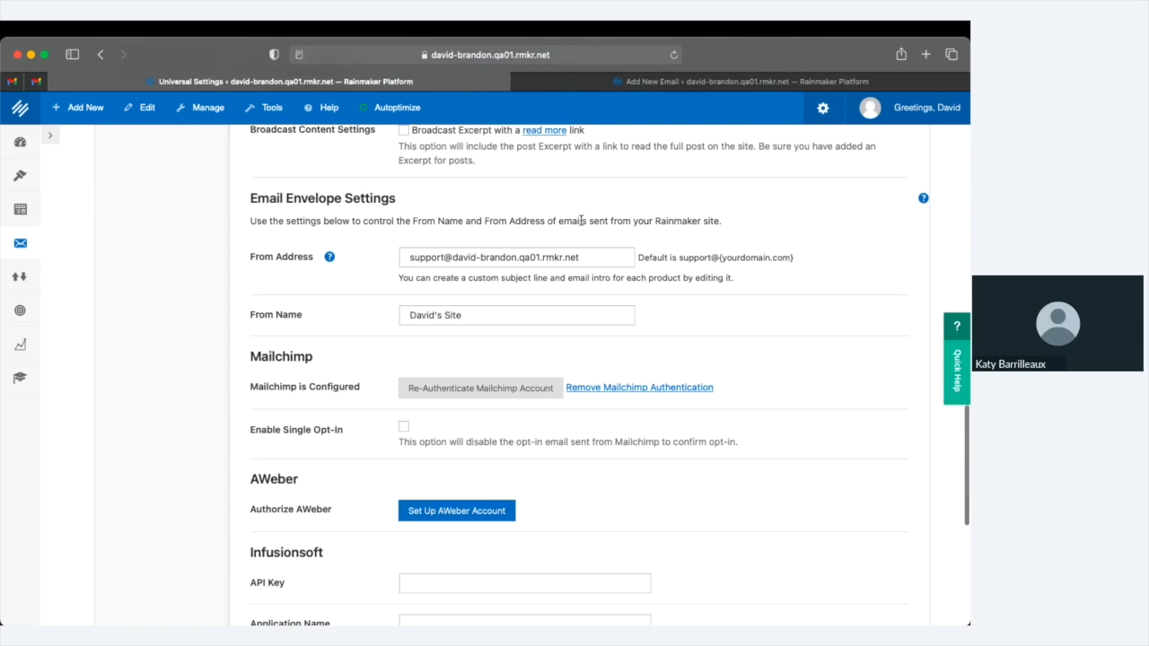
pyautogui.tripleClick(512, 315)
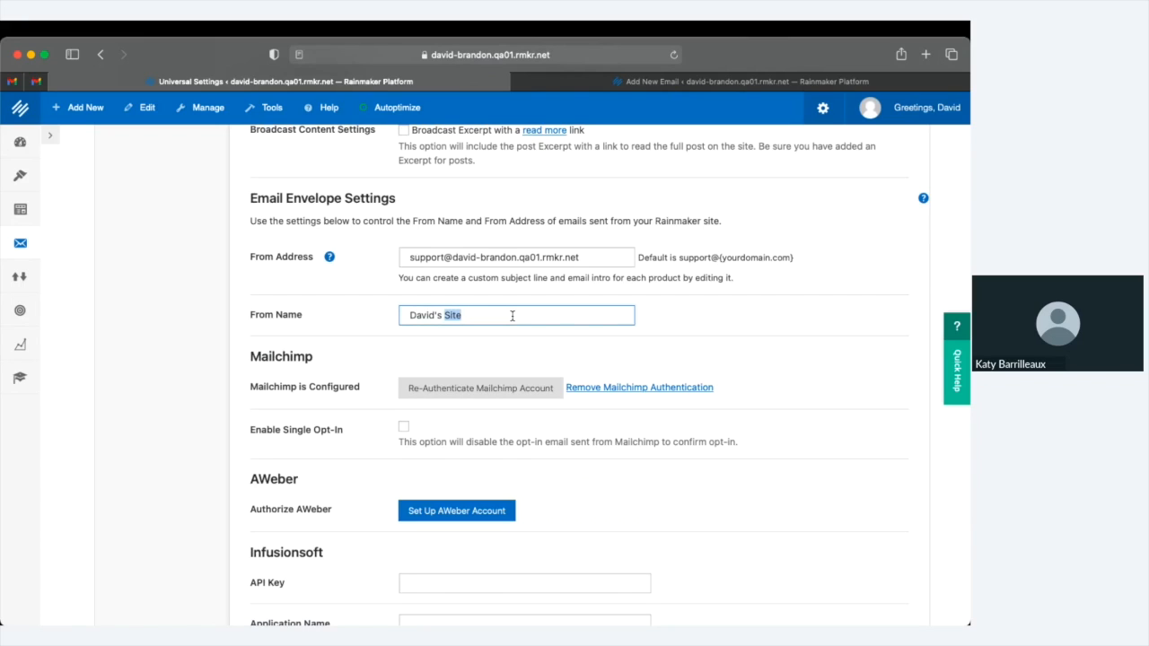
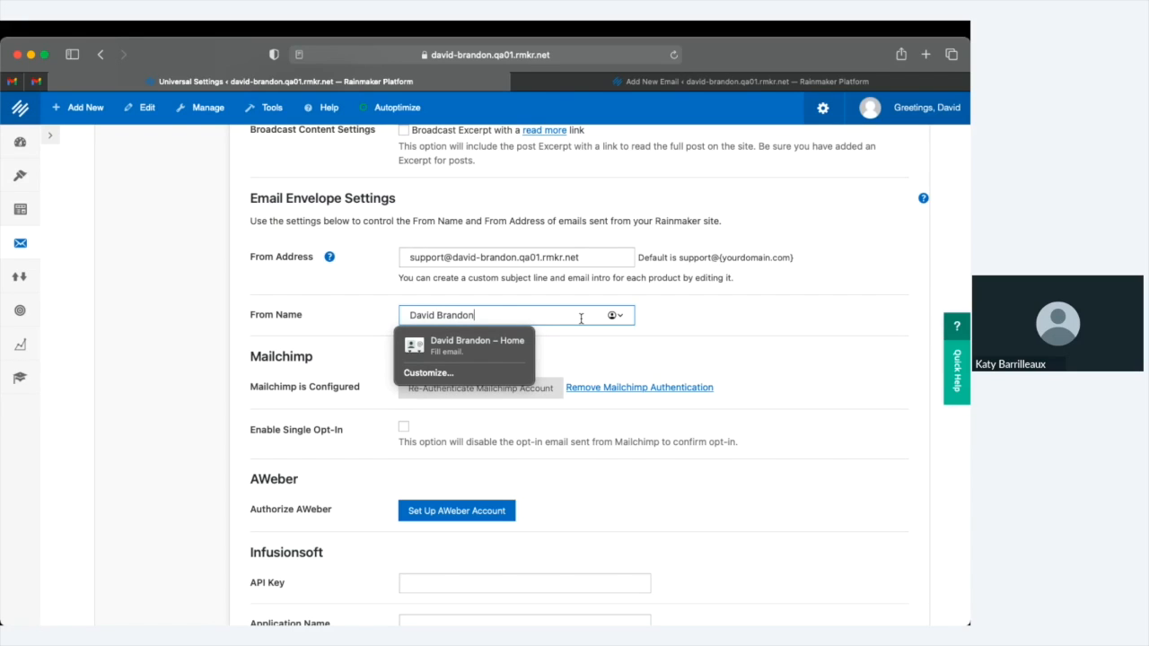
pyautogui.click(711, 320)
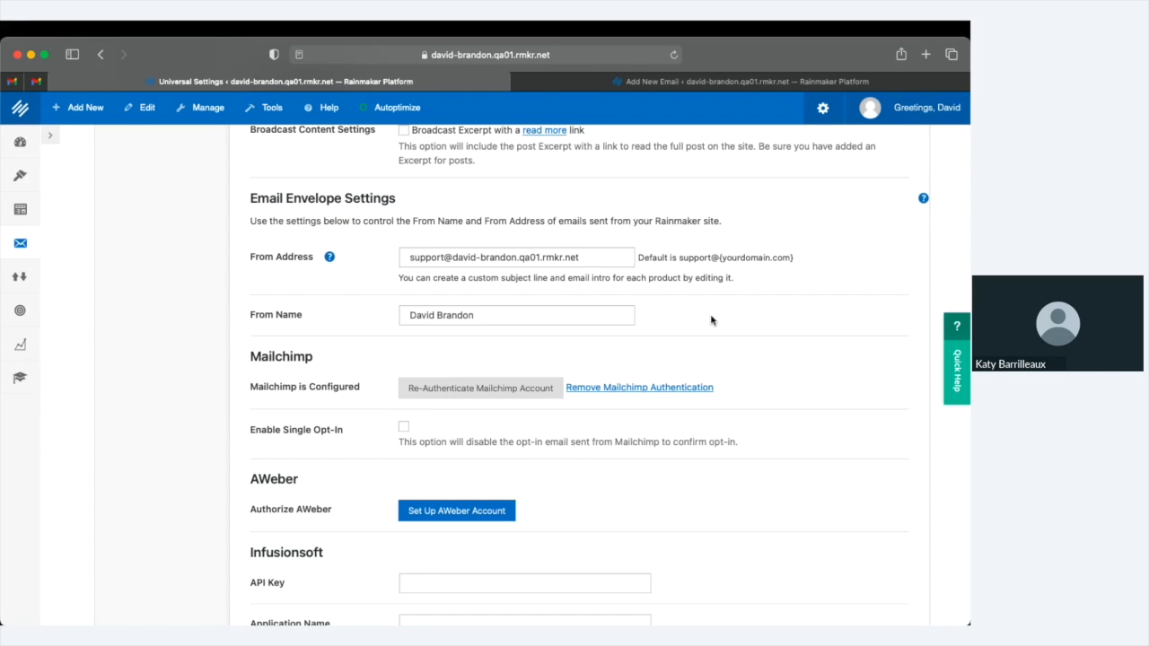
pyautogui.scroll(-2, 710, 320)
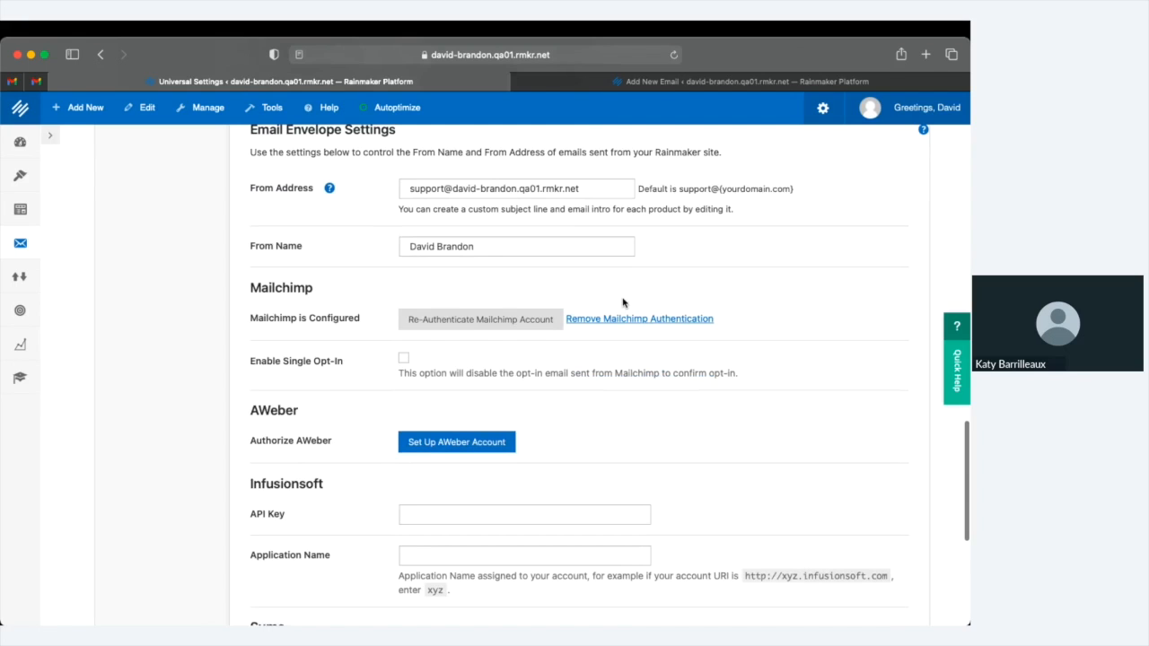
pyautogui.scroll(-3, 623, 302)
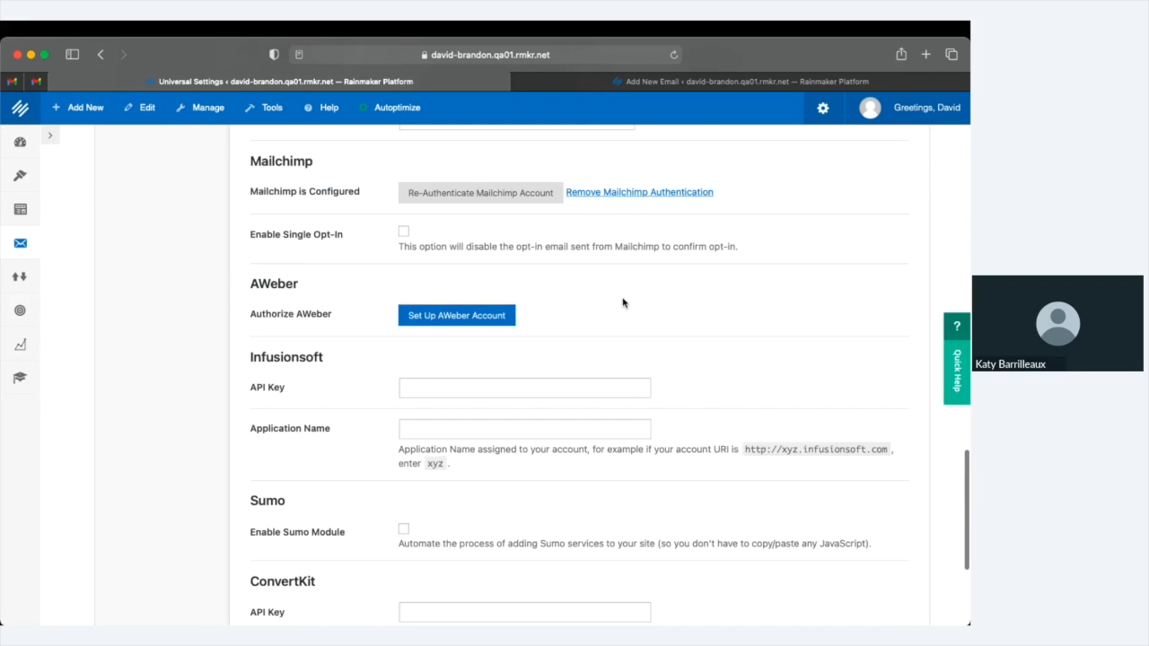
pyautogui.scroll(-6, 623, 303)
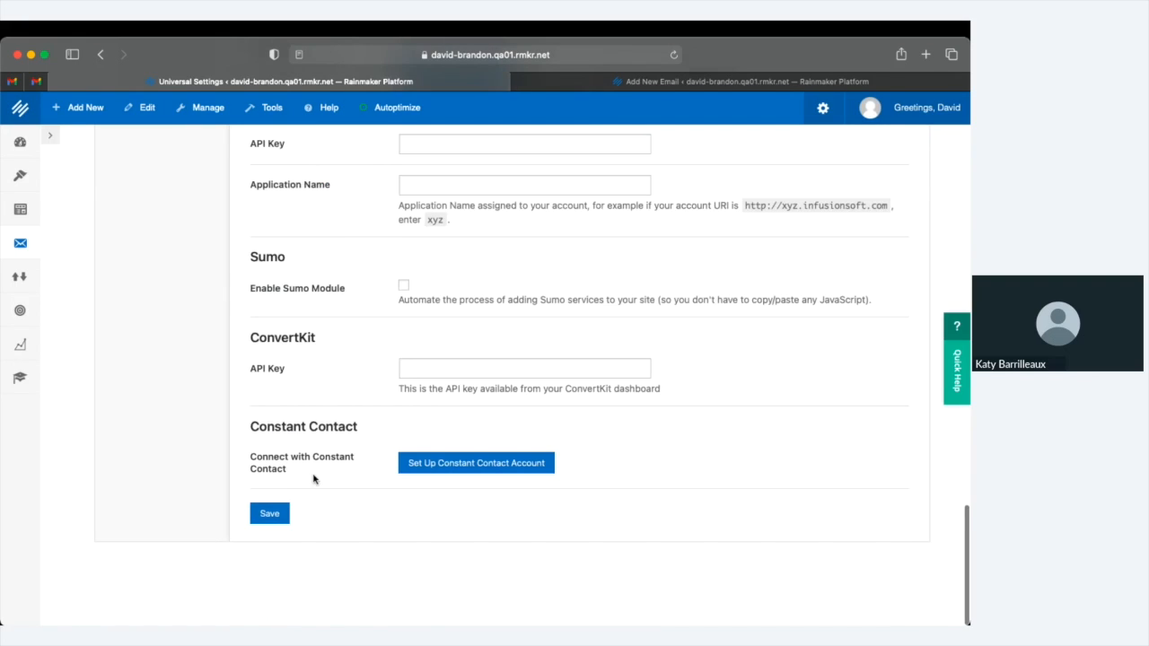
pyautogui.click(270, 522)
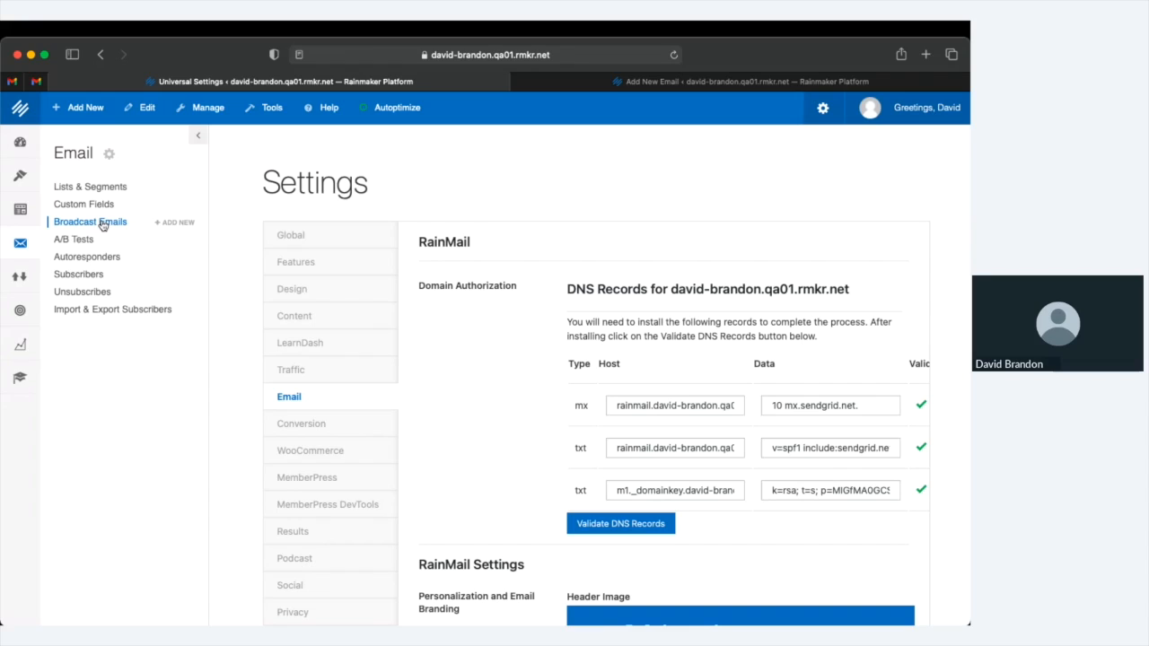
# Go to the Broadcast Emails list from the Email sidebar
pyautogui.click(103, 225)
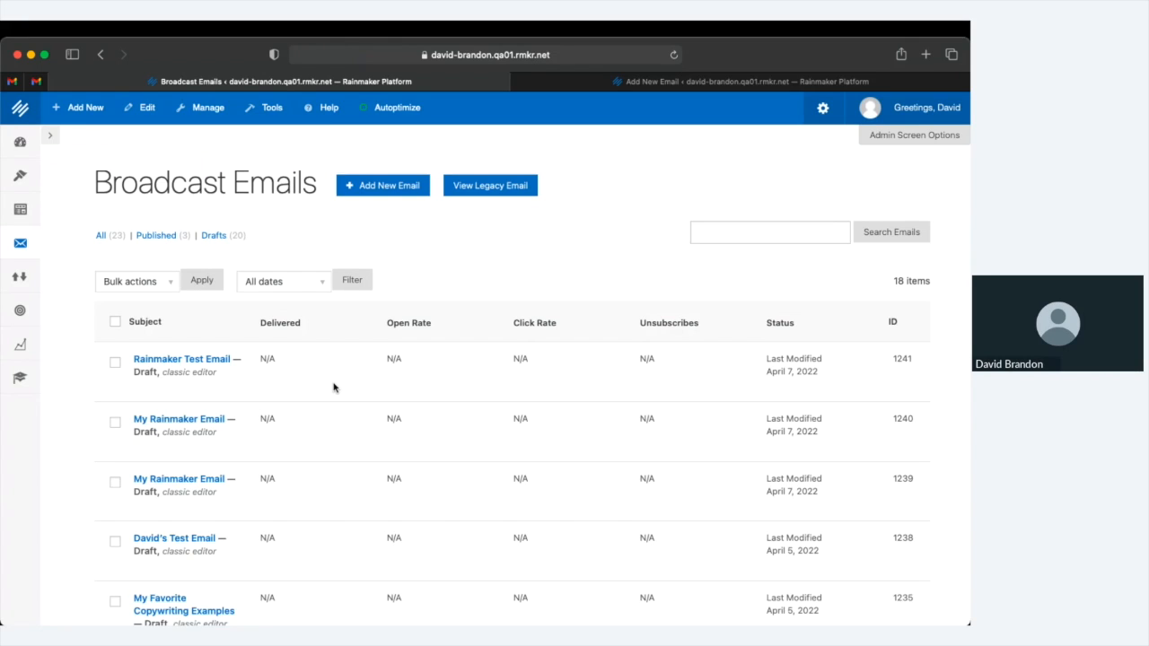
# Look through the drafts and sent broadcast emails, then start a new email
pyautogui.scroll(-5, 333, 386)
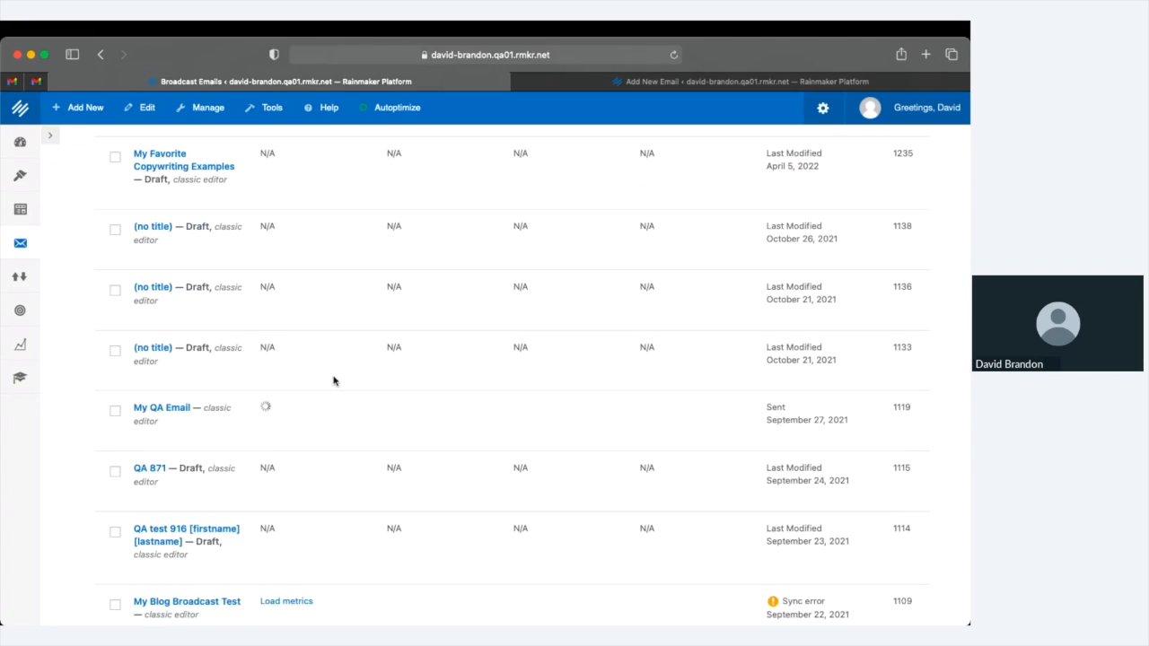
pyautogui.scroll(-1, 274, 424)
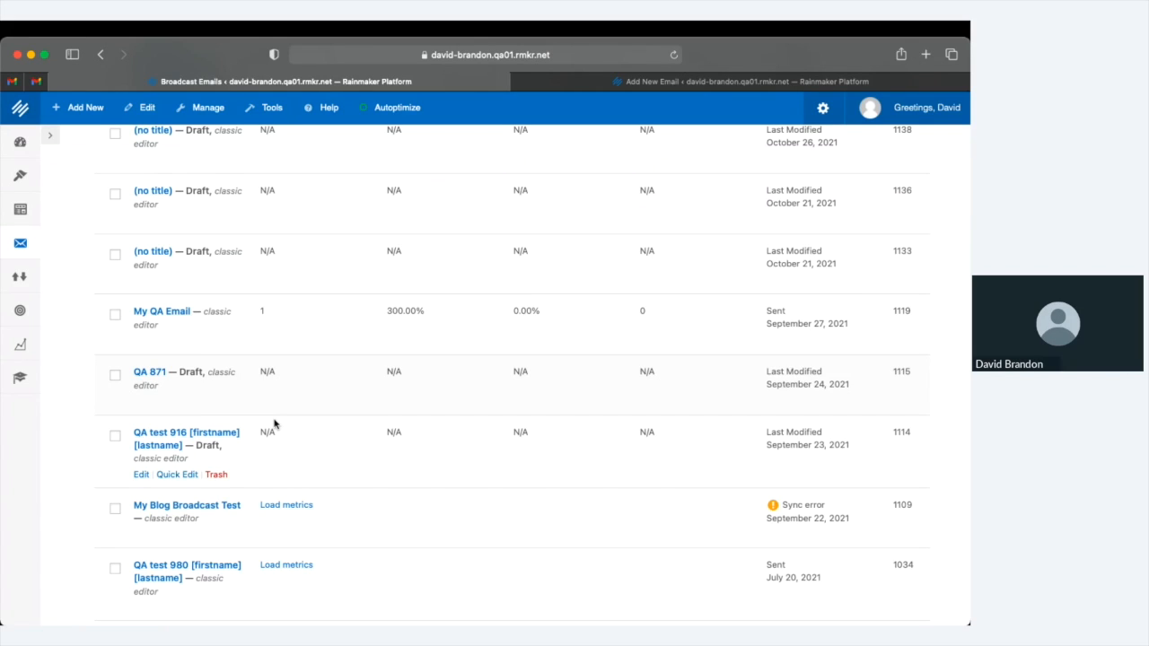
pyautogui.scroll(8, 274, 412)
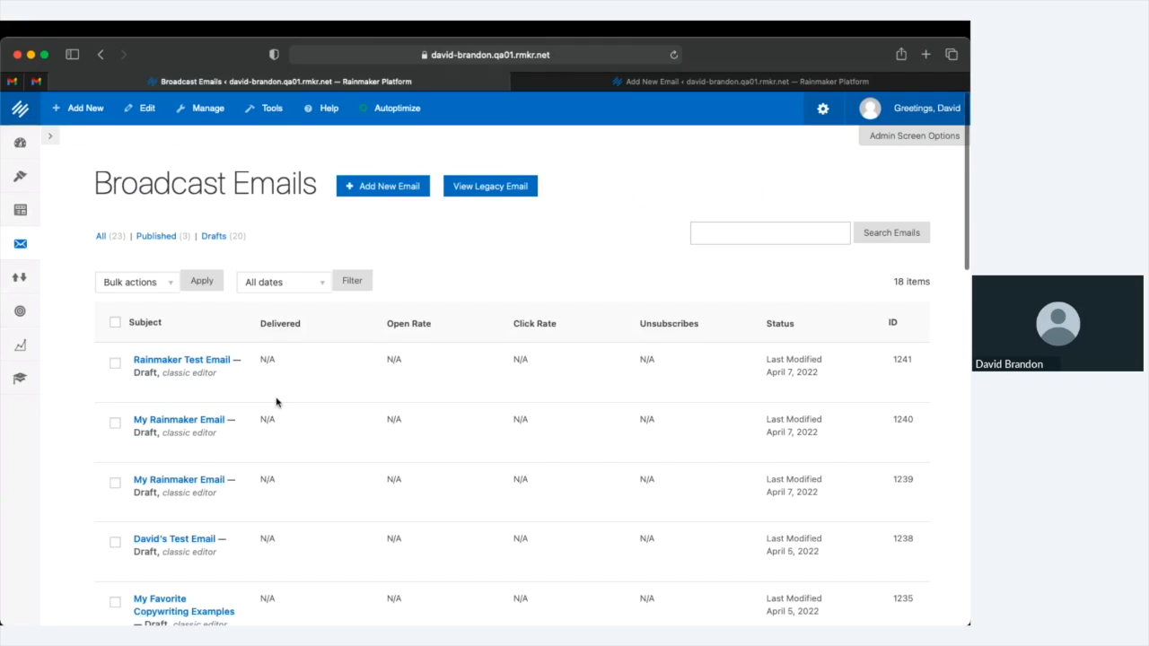
pyautogui.click(395, 190)
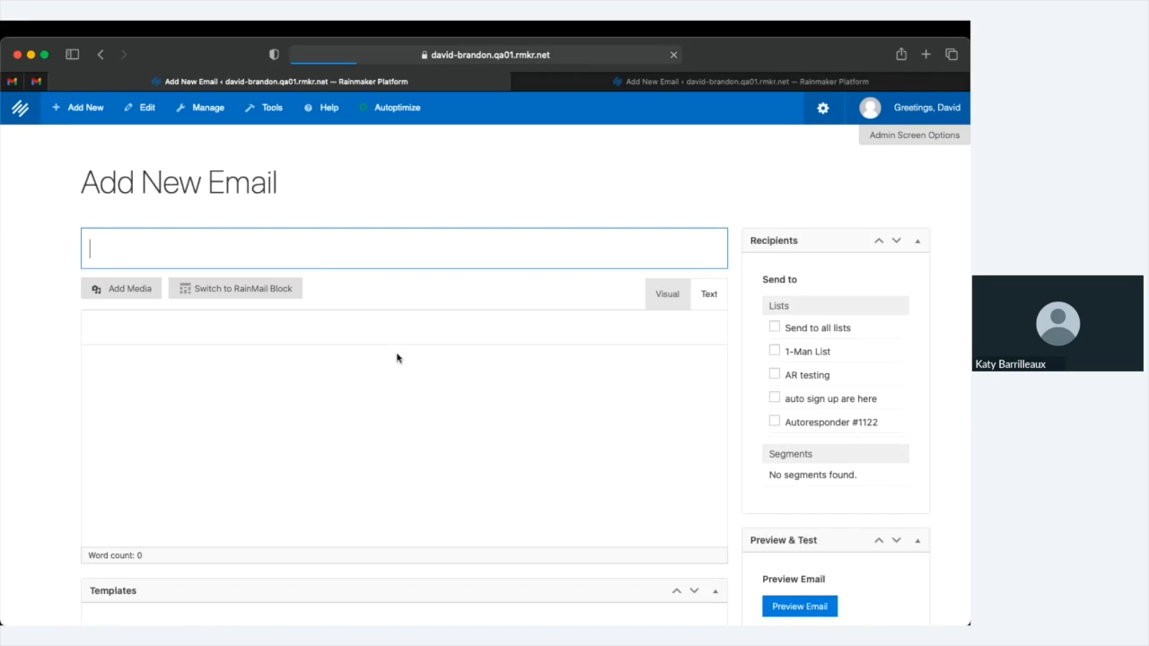
# Title the new broadcast email 'My Rainmaker Test'
pyautogui.write('My')
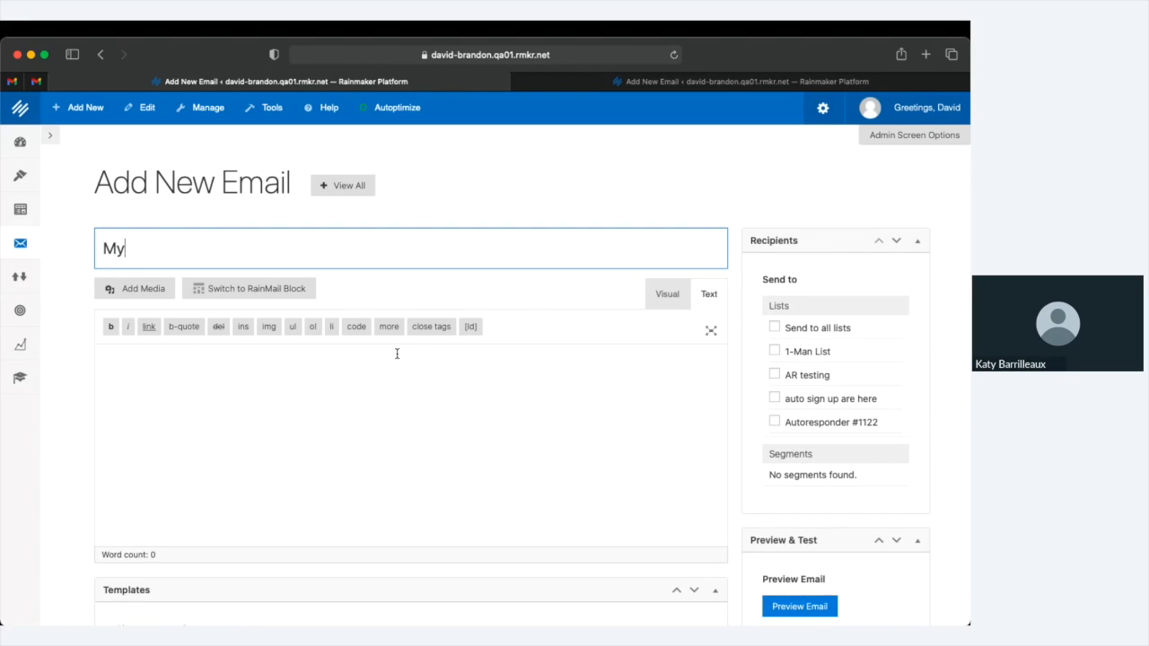
pyautogui.write(' Rain')
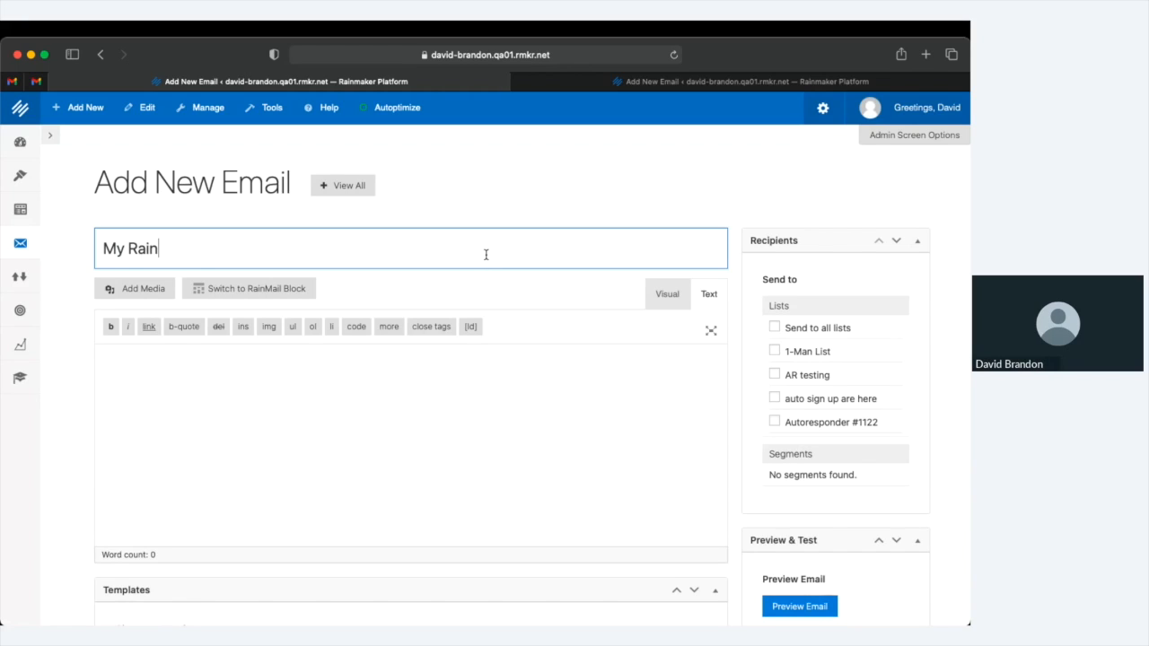
pyautogui.write('maker')
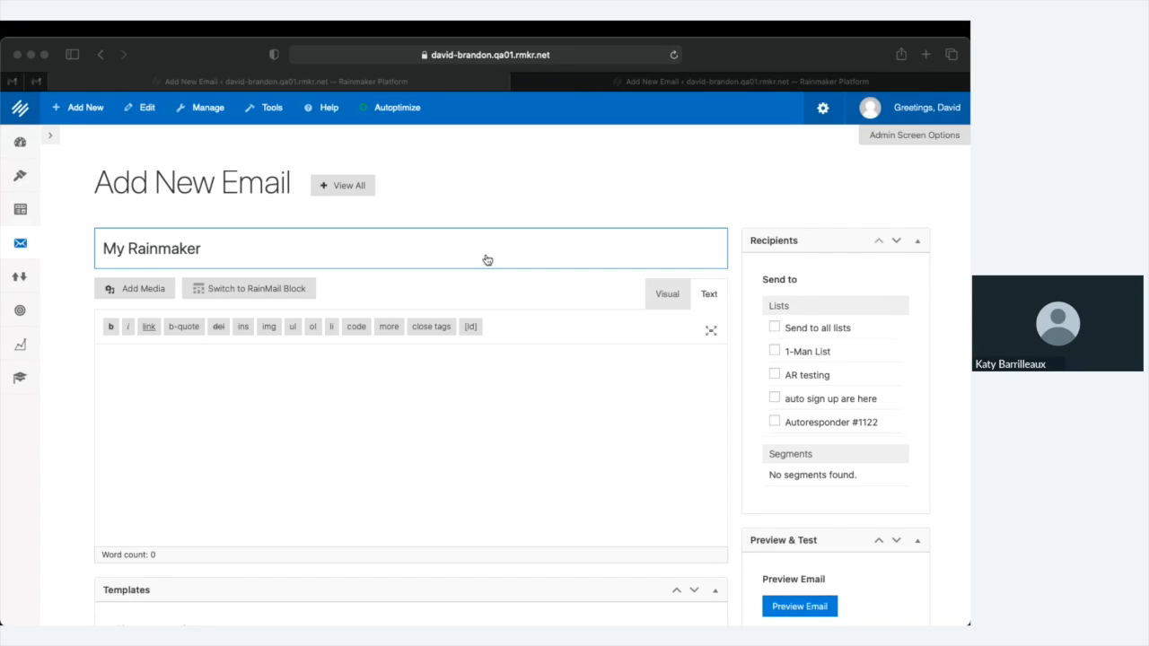
pyautogui.click(486, 259)
pyautogui.write('Test')
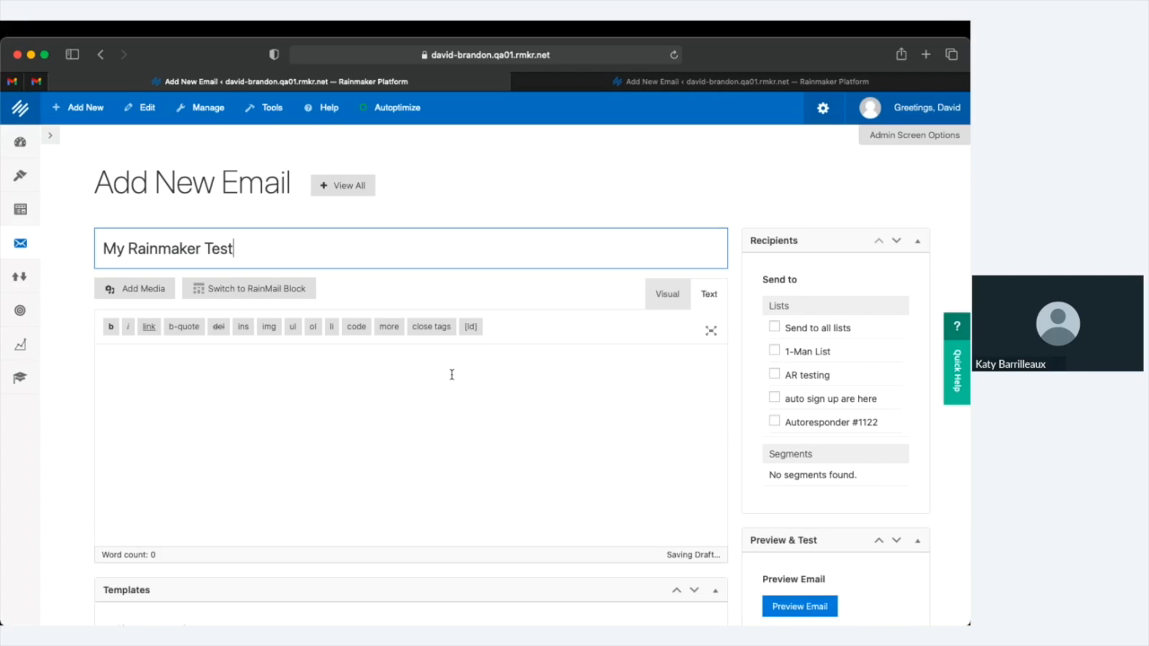
pyautogui.scroll(-2, 451, 374)
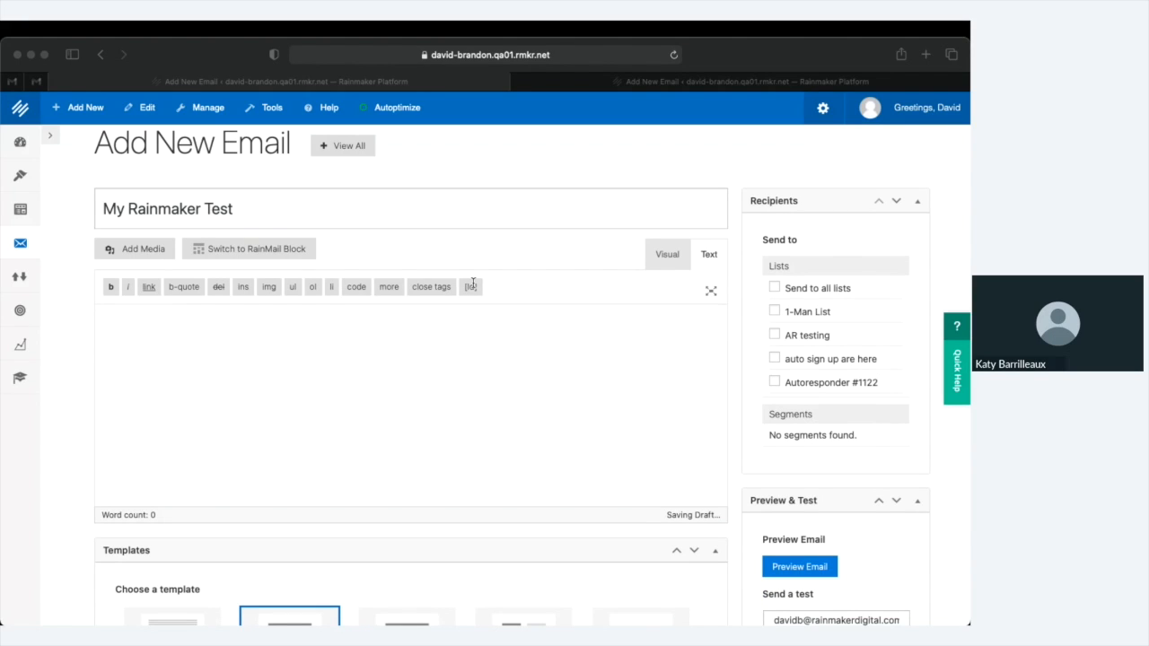
pyautogui.click(473, 285)
# Write 'test test' in the email body and request the switch to RainMail Block
pyautogui.click(527, 319)
pyautogui.write('test ')
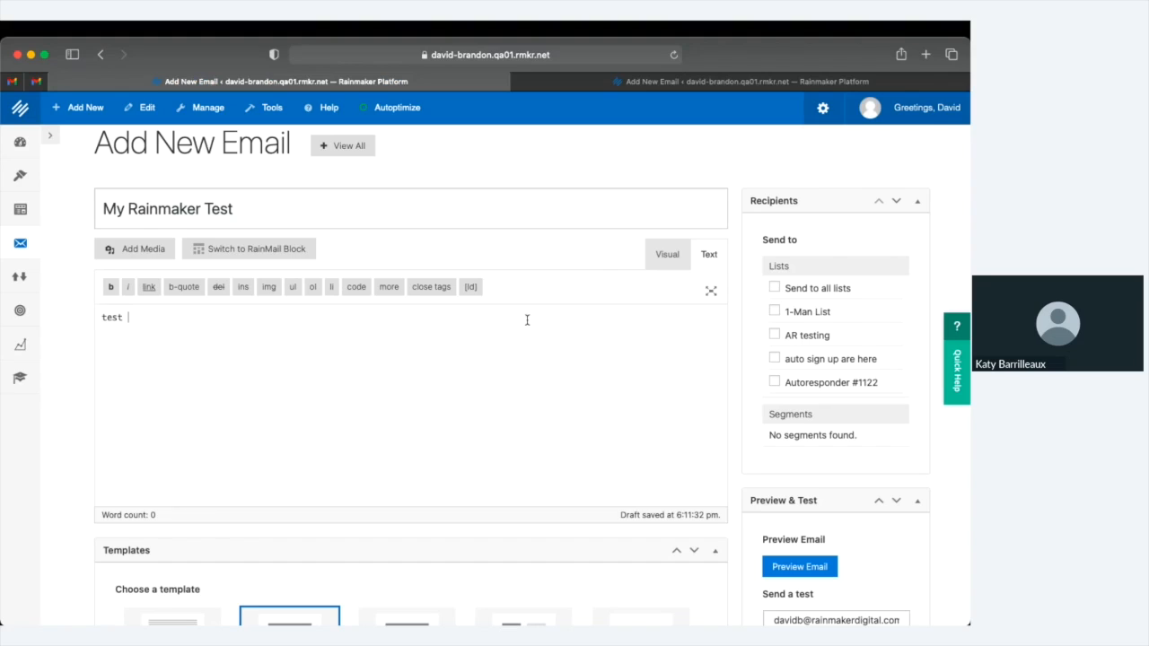
pyautogui.write('test')
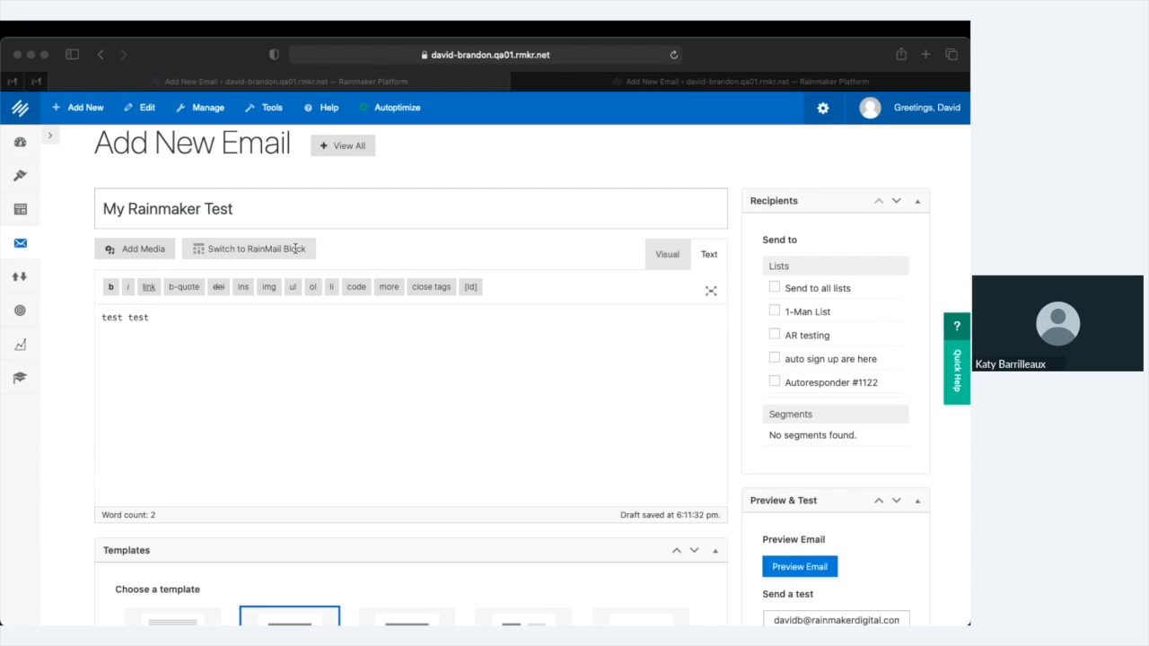
pyautogui.click(296, 252)
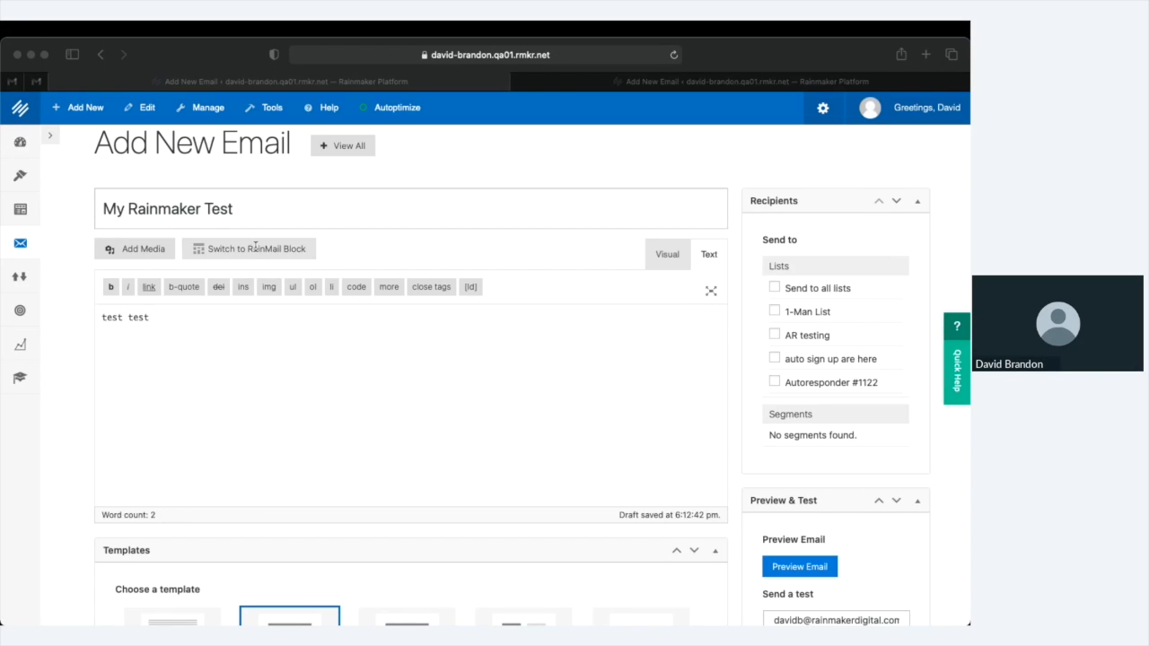
pyautogui.click(267, 251)
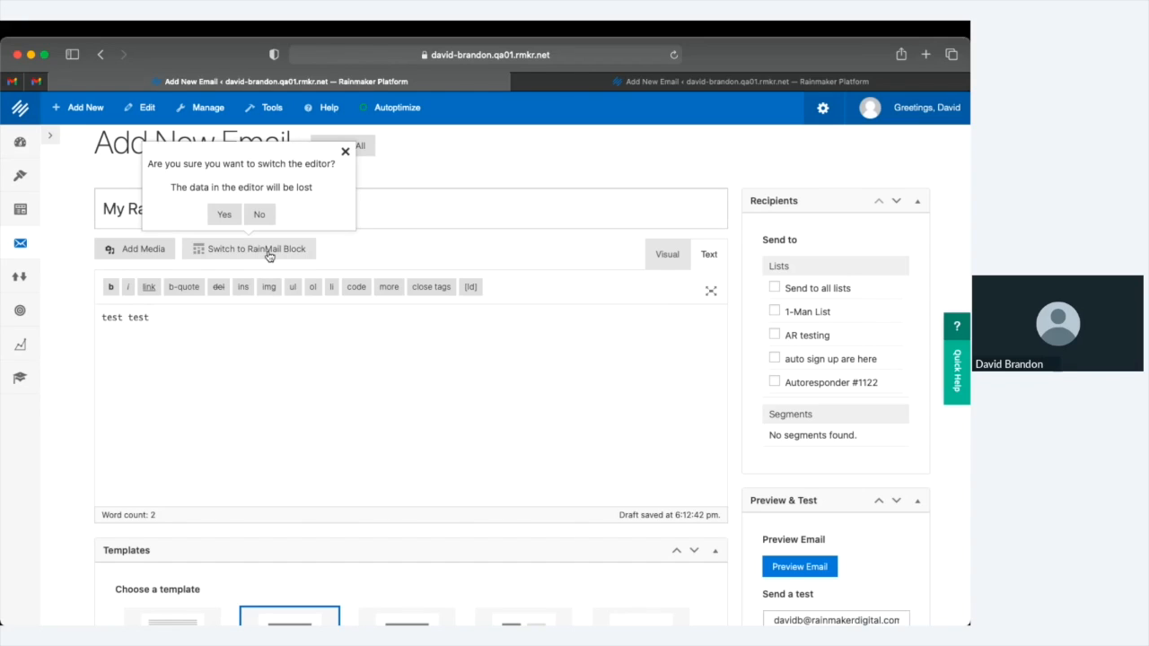
# Confirm the switch and leave the page so the email reloads in the RainMail block editor
pyautogui.click(233, 221)
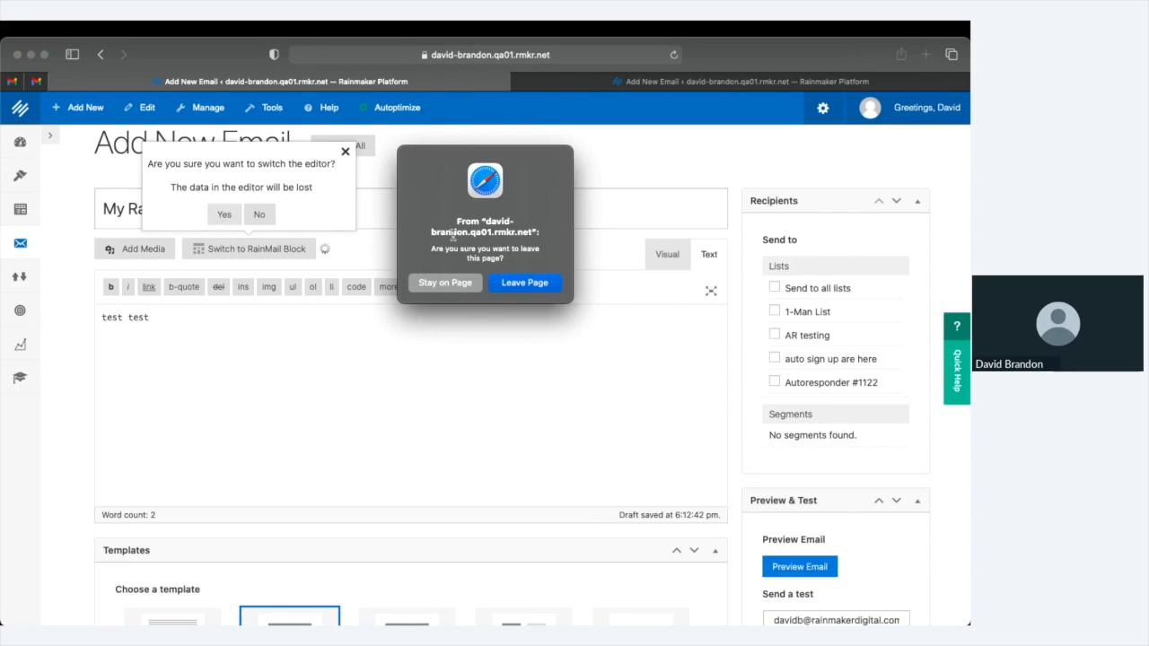
pyautogui.click(525, 284)
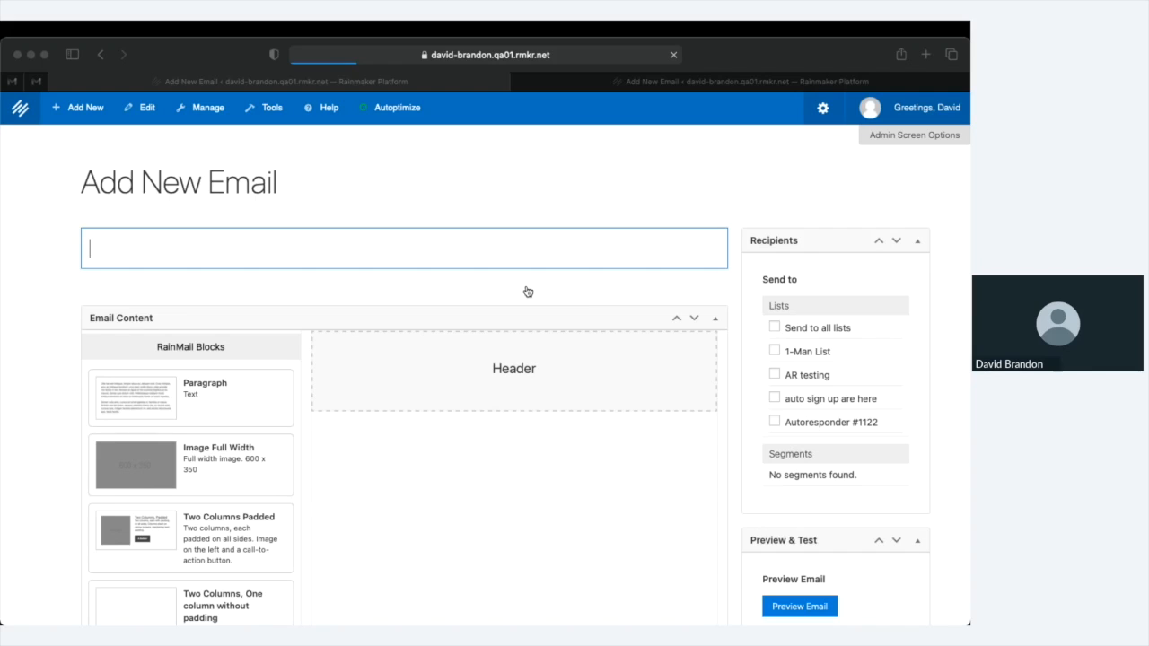
# Add a 600 x 350 Image Full Width block with a Paragraph block beneath it
pyautogui.scroll(-1, 152, 437)
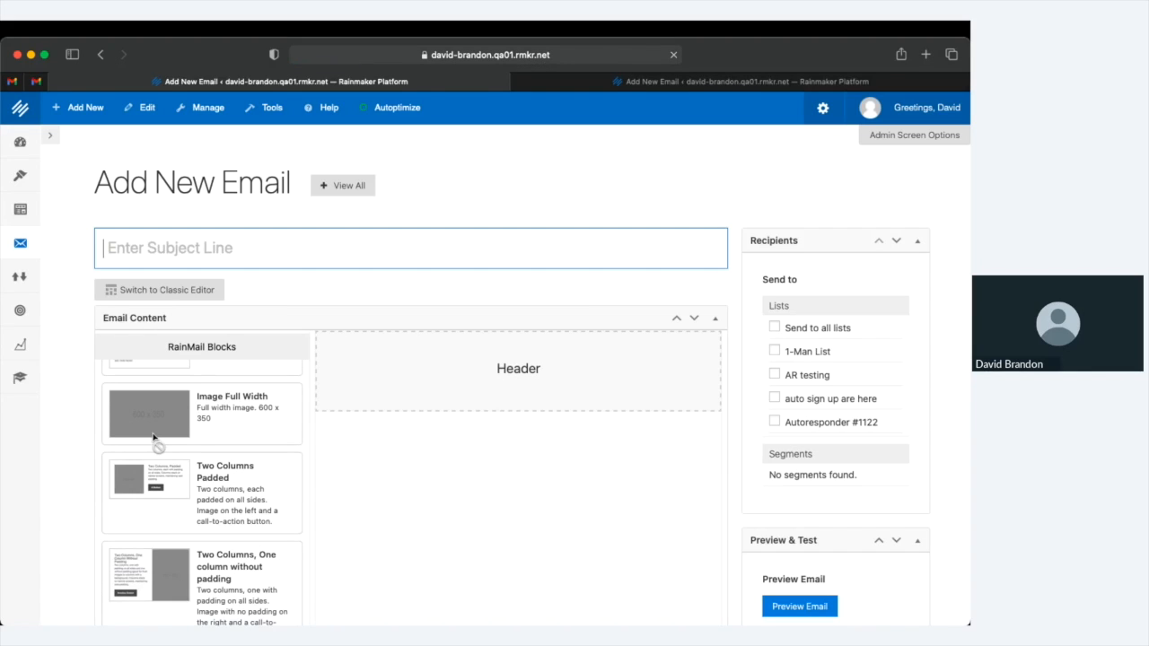
pyautogui.scroll(1, 152, 437)
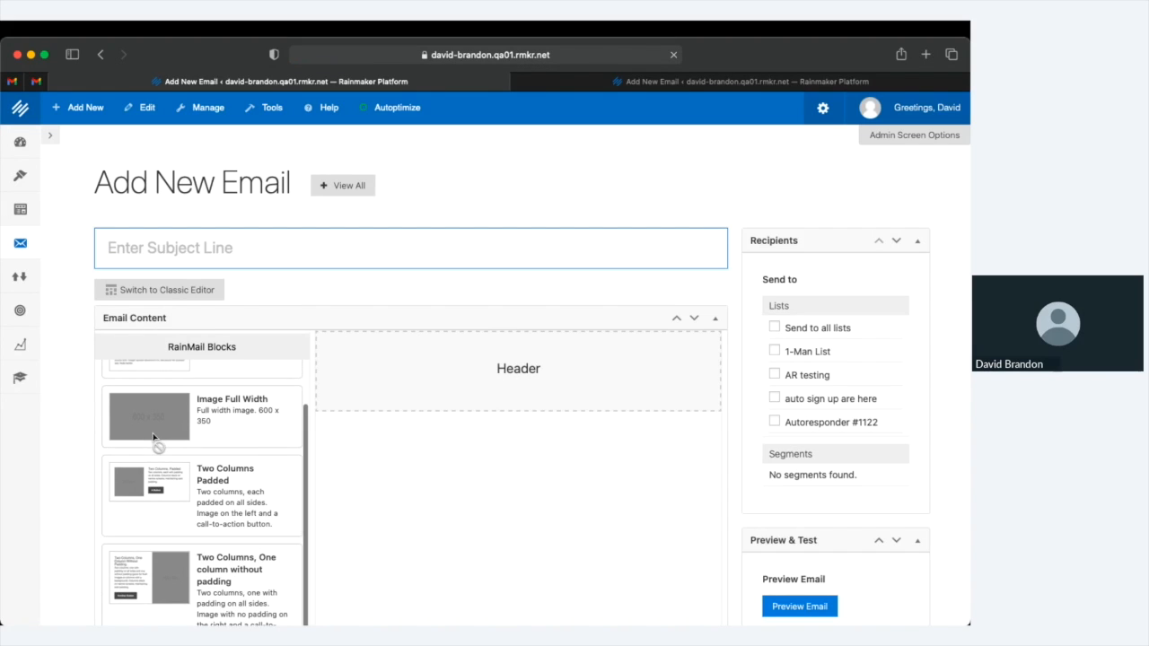
pyautogui.scroll(-4, 153, 437)
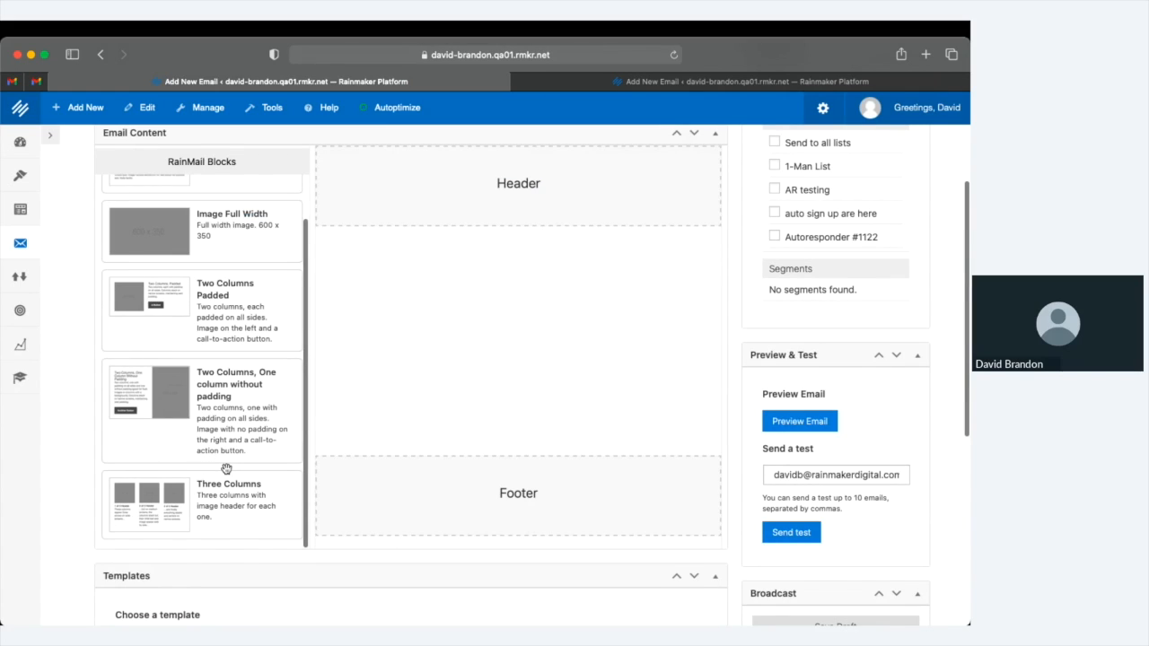
pyautogui.scroll(3, 241, 236)
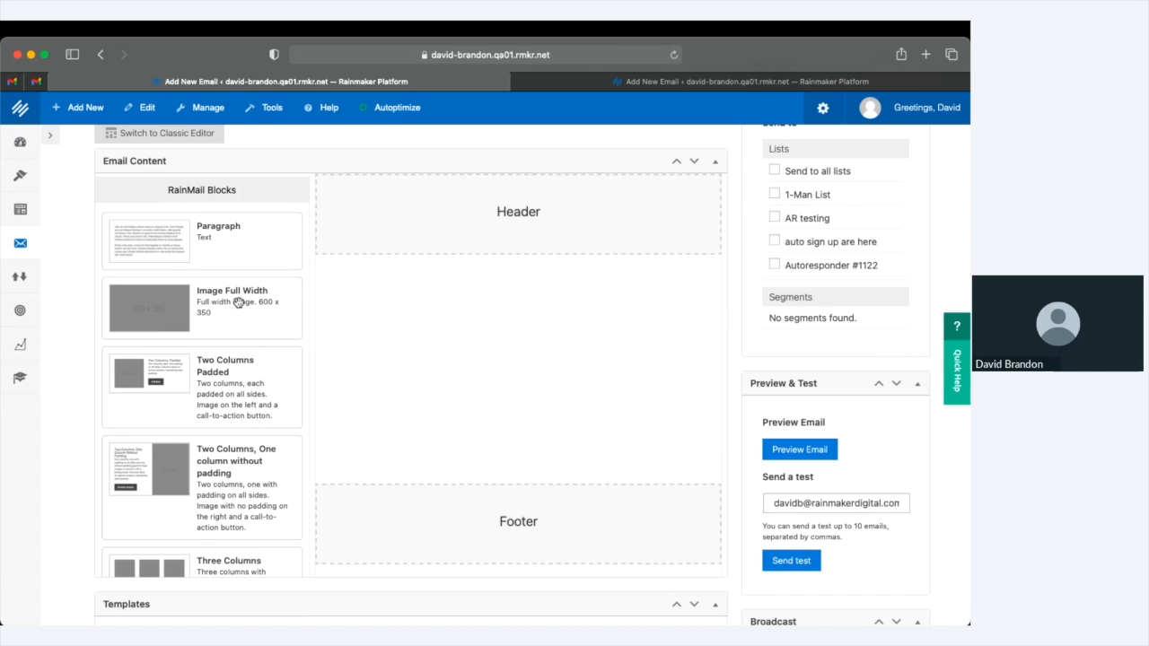
pyautogui.moveTo(238, 303); pyautogui.dragTo(538, 291)
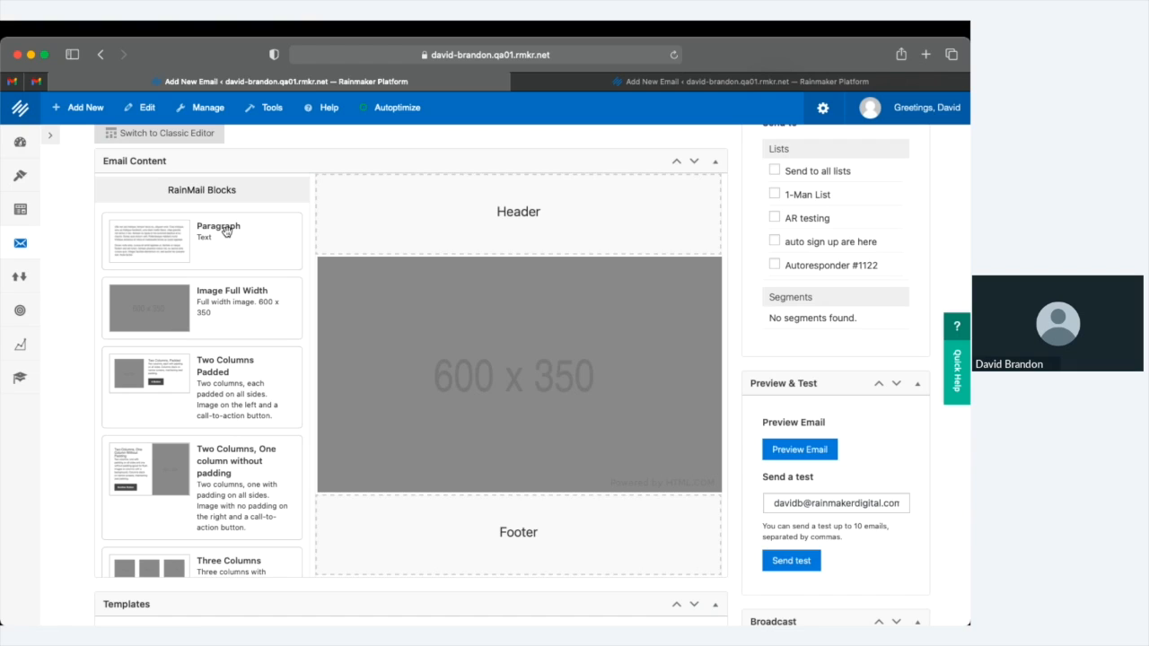
pyautogui.moveTo(232, 243); pyautogui.dragTo(544, 537)
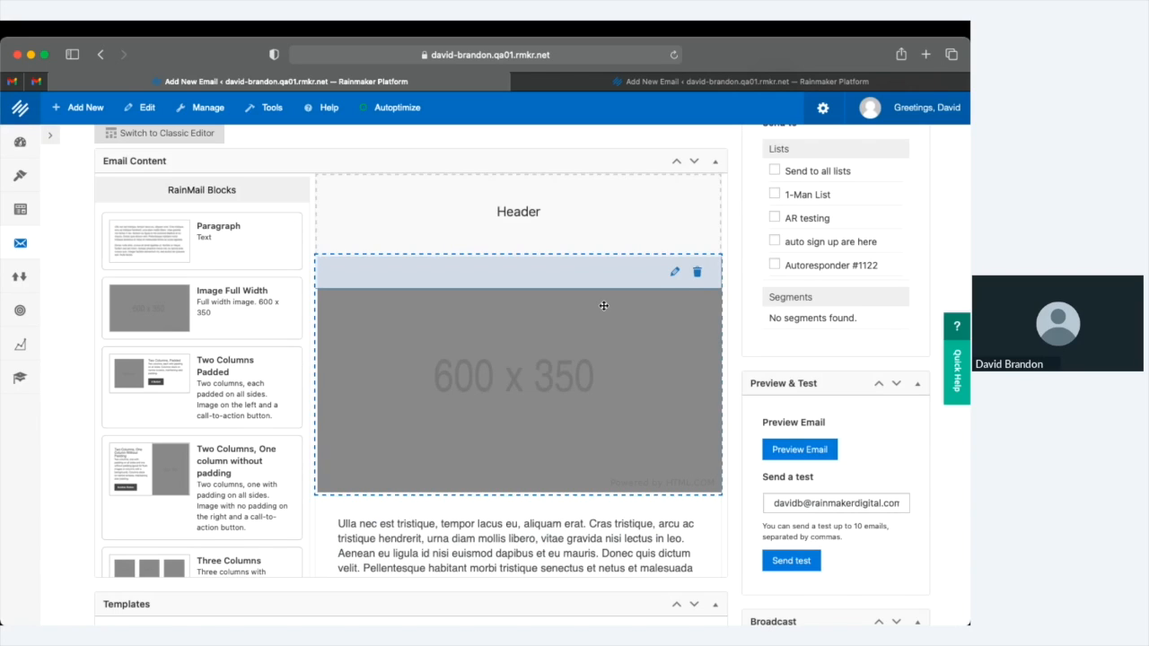
# Replace the image block's placeholder with the toyota03.png carmaker banner from the Media Library
pyautogui.click(673, 273)
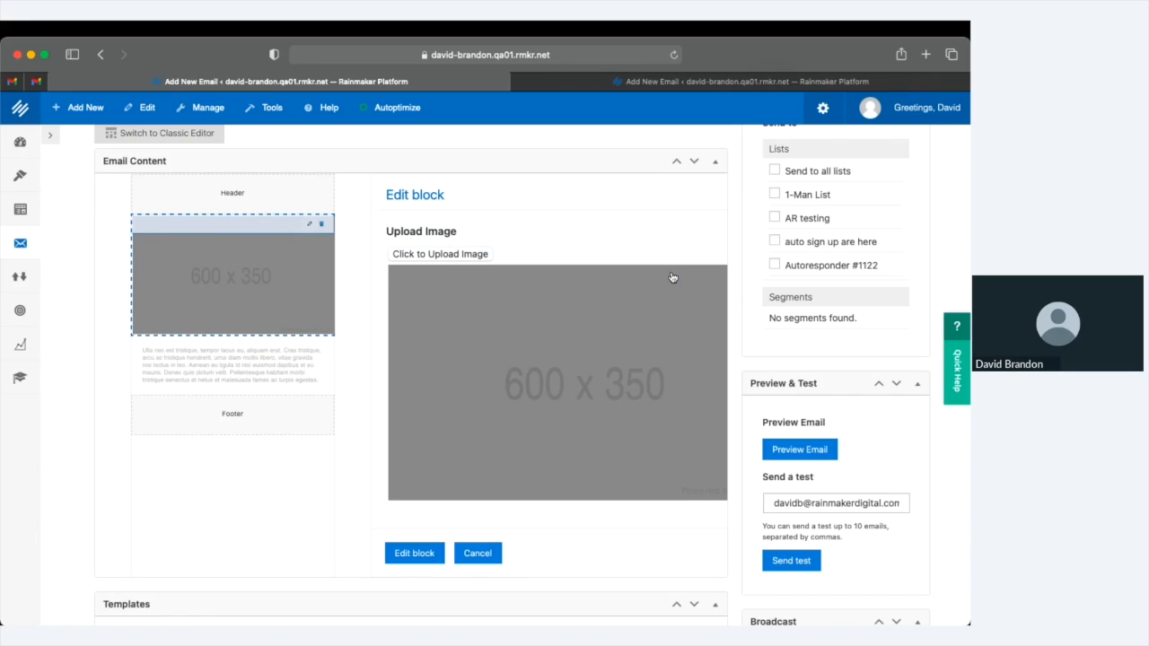
pyautogui.click(456, 256)
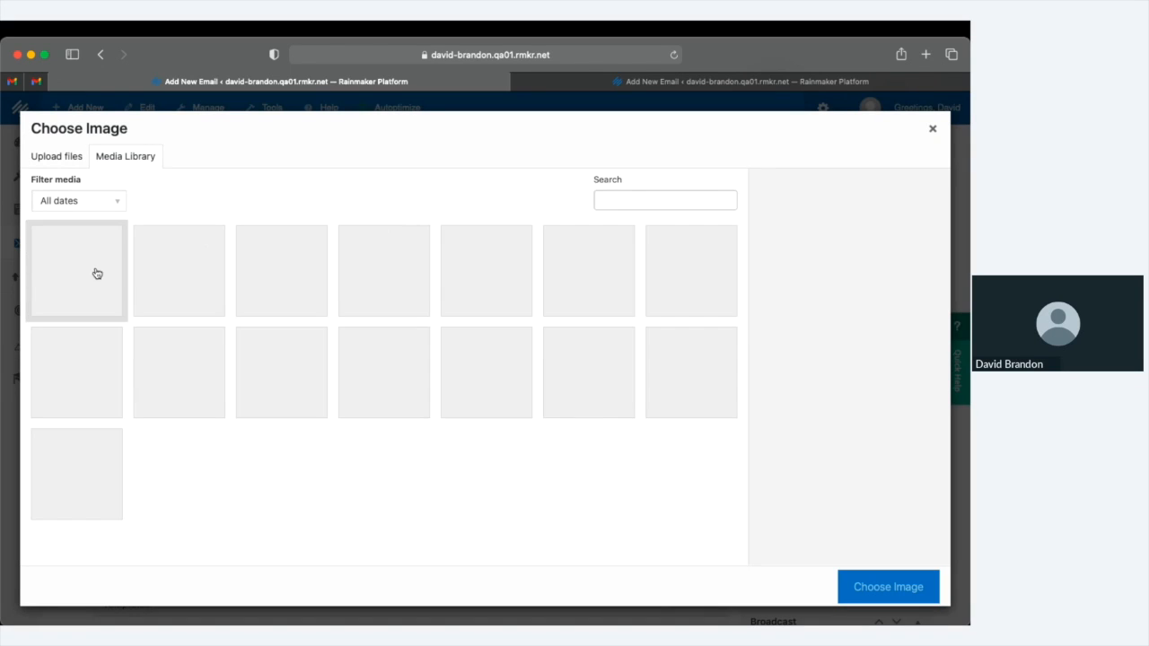
pyautogui.click(97, 274)
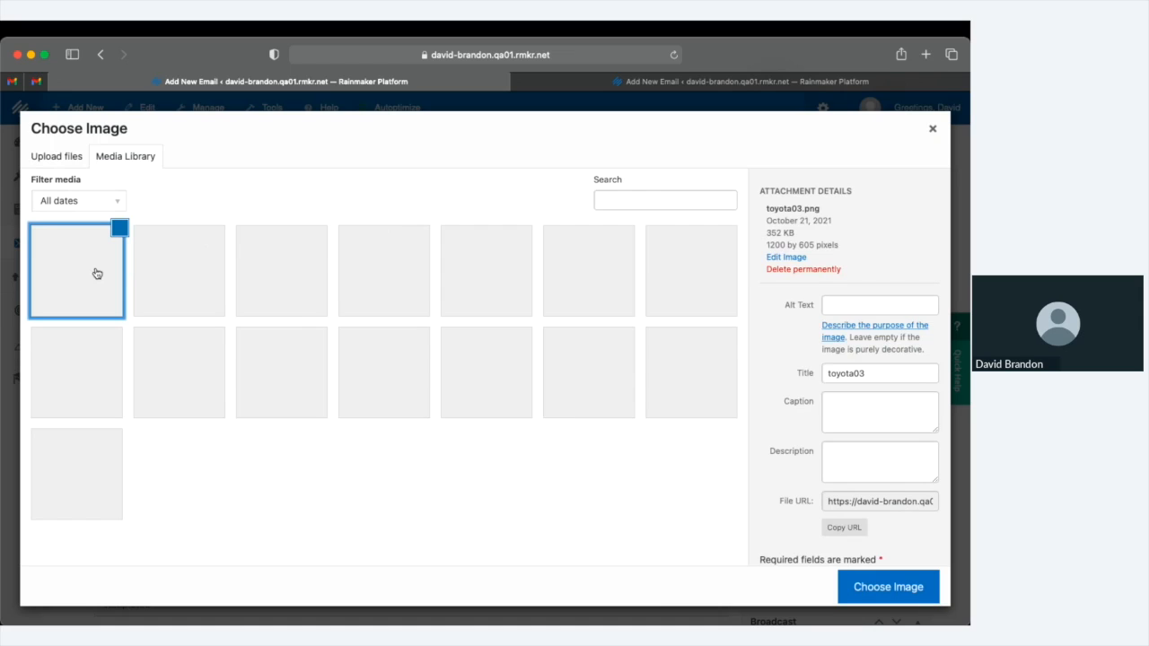
pyautogui.click(888, 587)
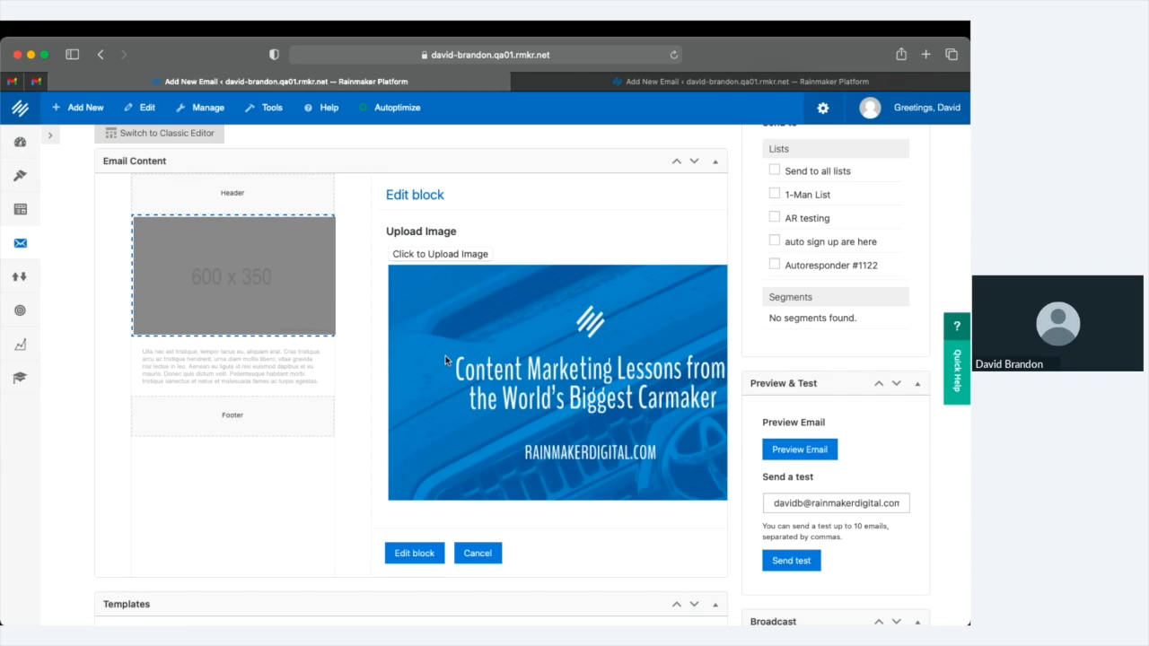
pyautogui.click(414, 552)
# Replace the paragraph block's placeholder text with a pasted one-line test greeting and save it
pyautogui.click(691, 395)
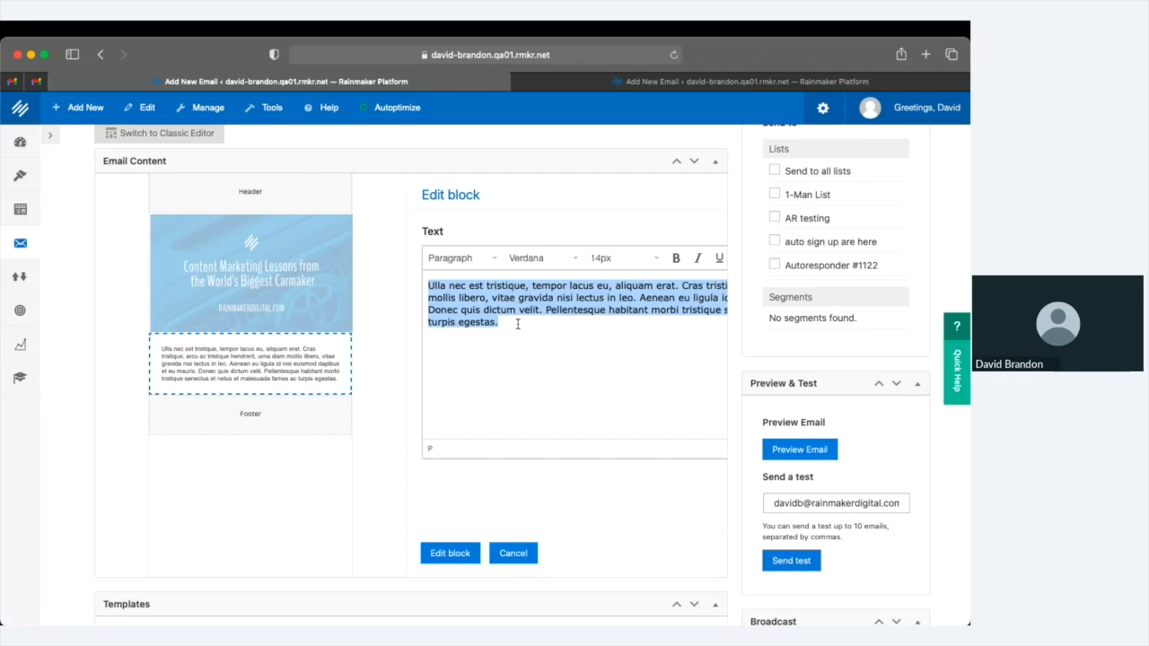
pyautogui.write("Hey, this is David's test email.")
pyautogui.click(453, 553)
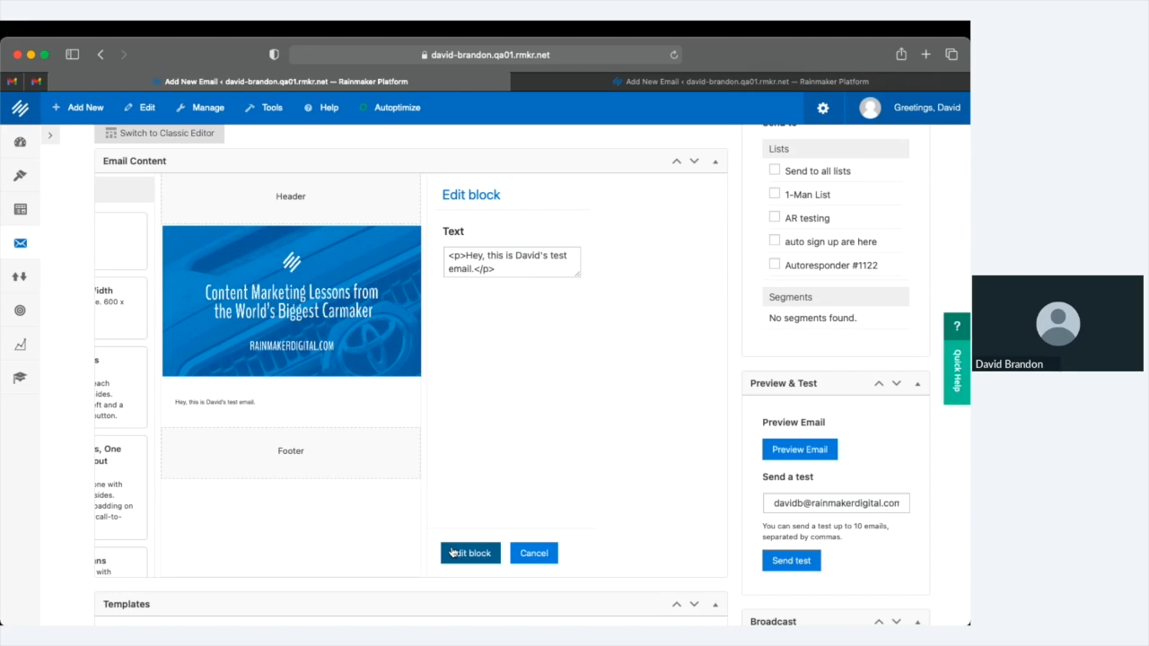
pyautogui.click(453, 552)
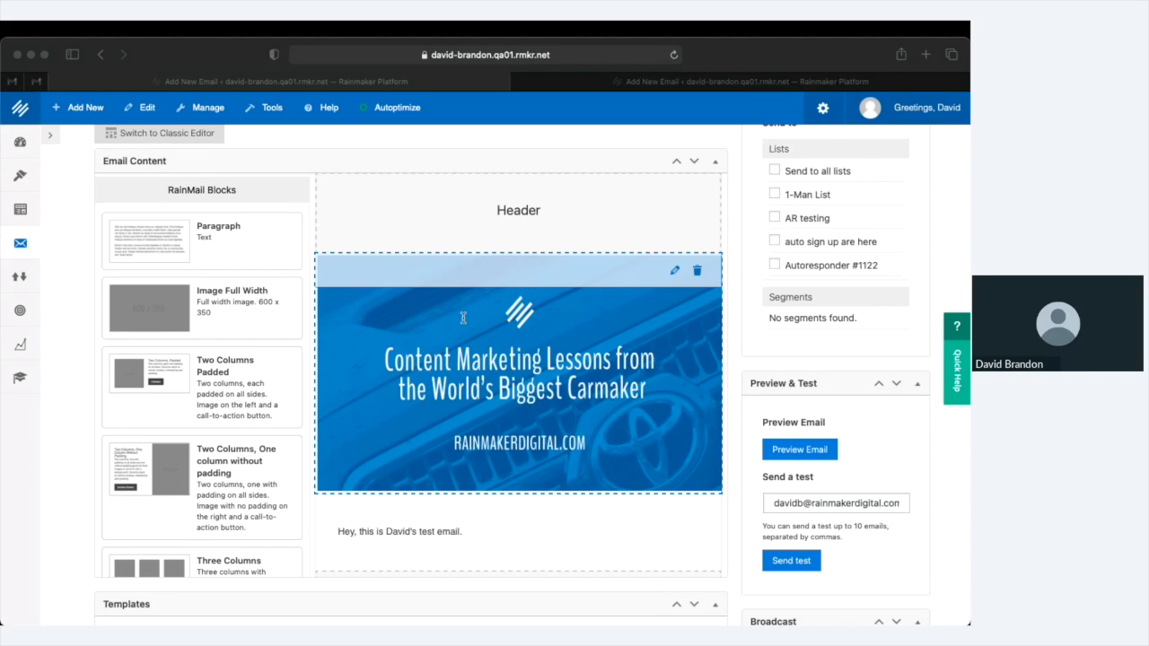
pyautogui.click(463, 317)
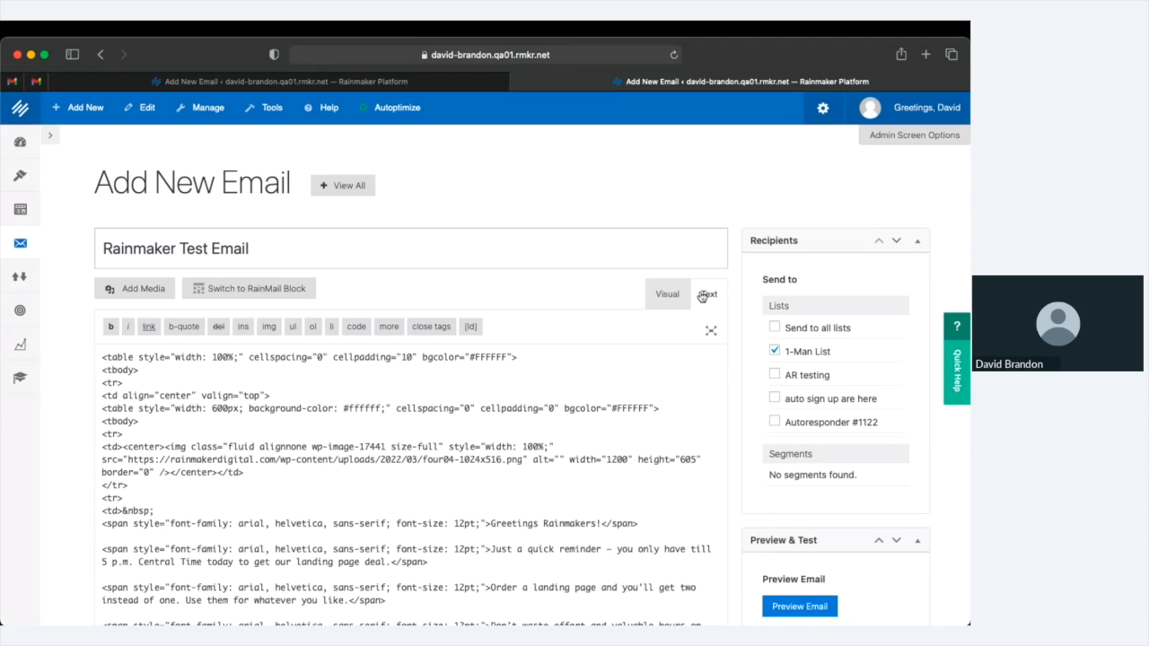
# Switch the Rainmaker Test Email draft from HTML code to the Visual view
pyautogui.click(667, 294)
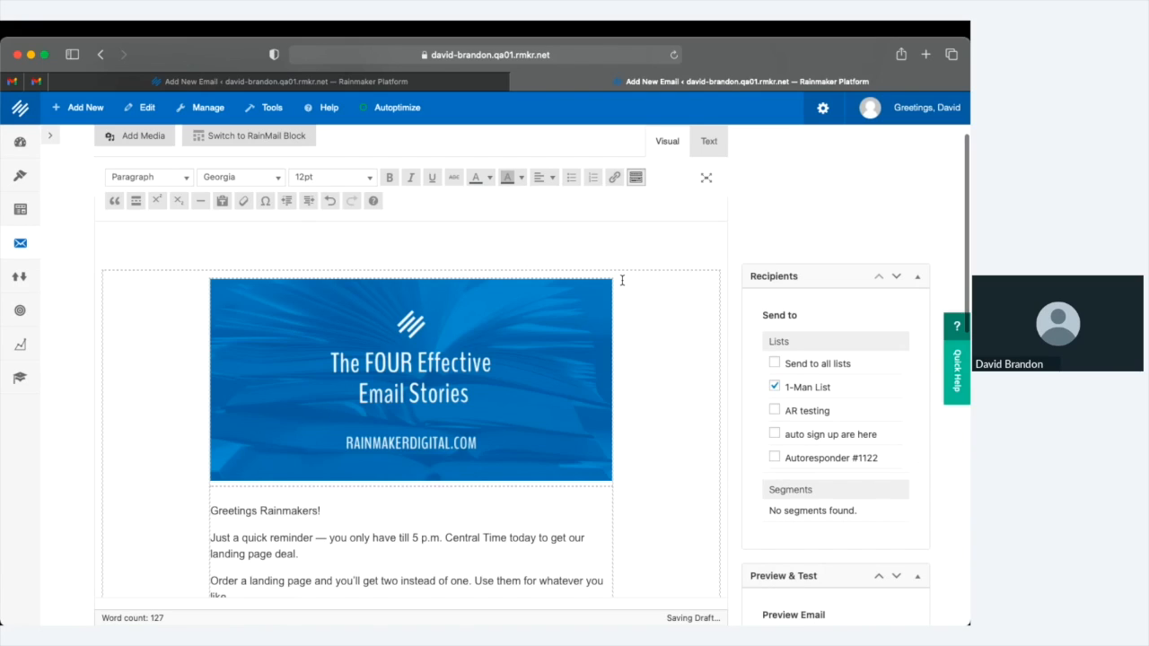
# Scroll through the rendered Rainmaker Test Email to review its banner, greeting and settings panels
pyautogui.scroll(3, 584, 261)
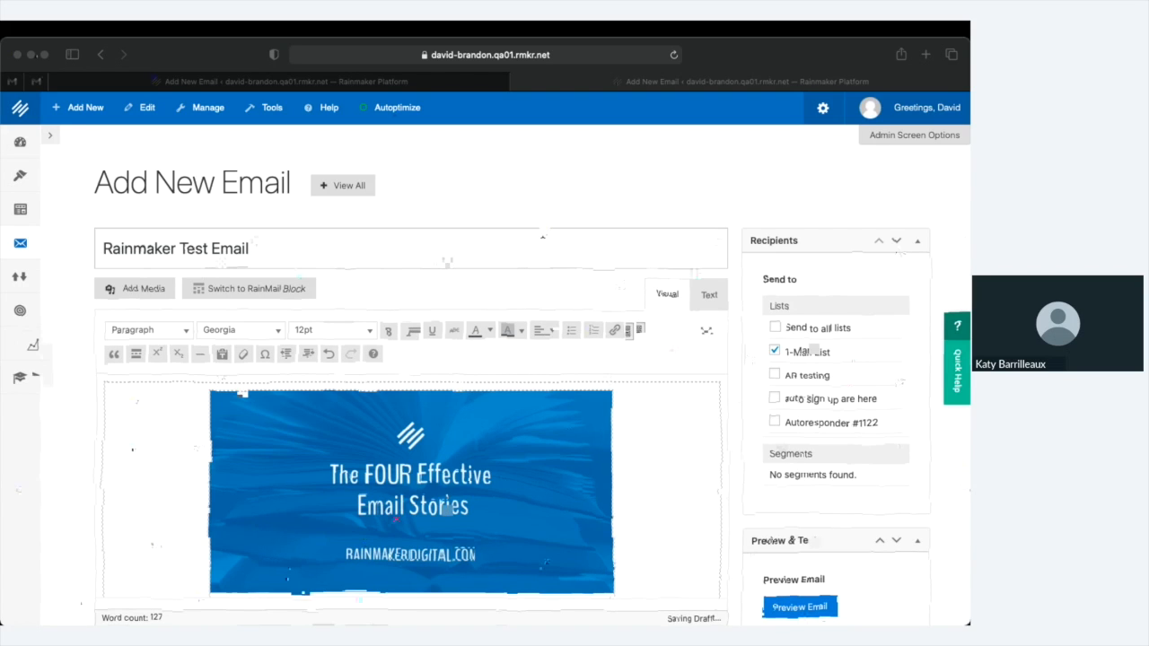
pyautogui.scroll(-10, 583, 390)
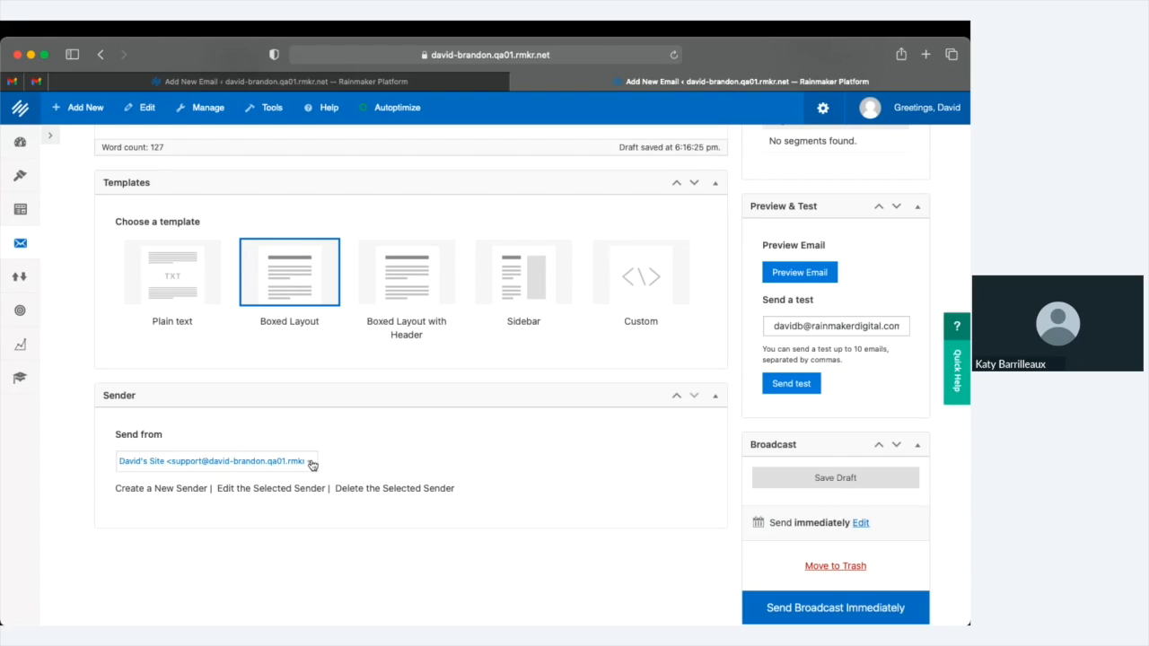
pyautogui.click(310, 463)
pyautogui.click(504, 428)
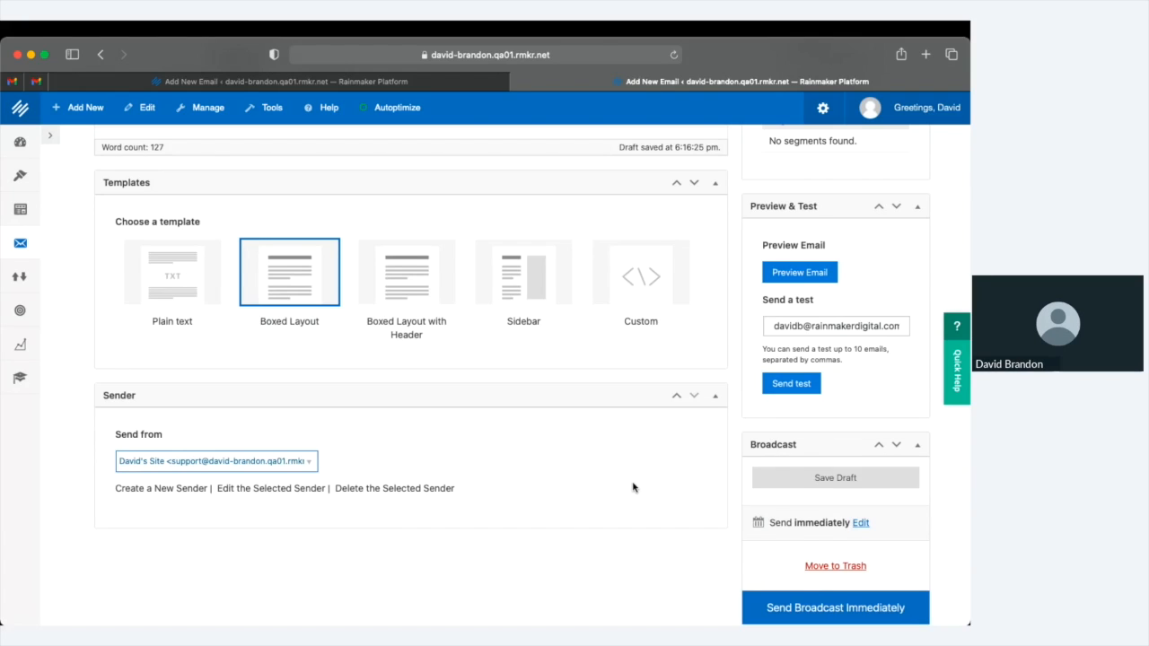
pyautogui.scroll(-1, 633, 487)
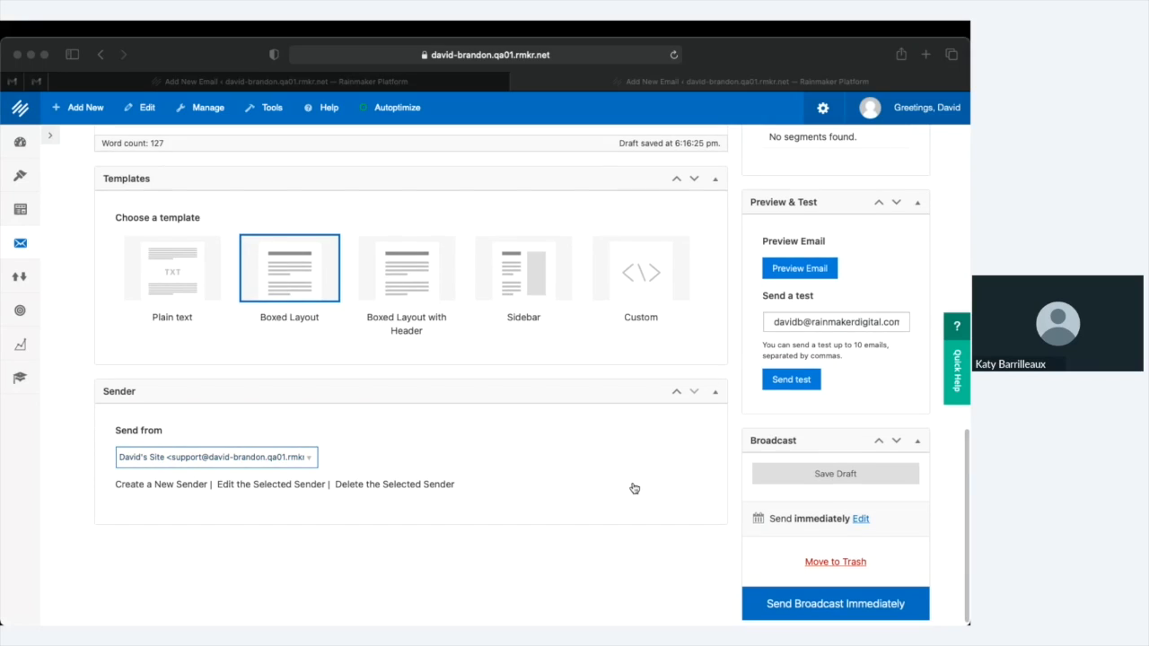
pyautogui.click(594, 347)
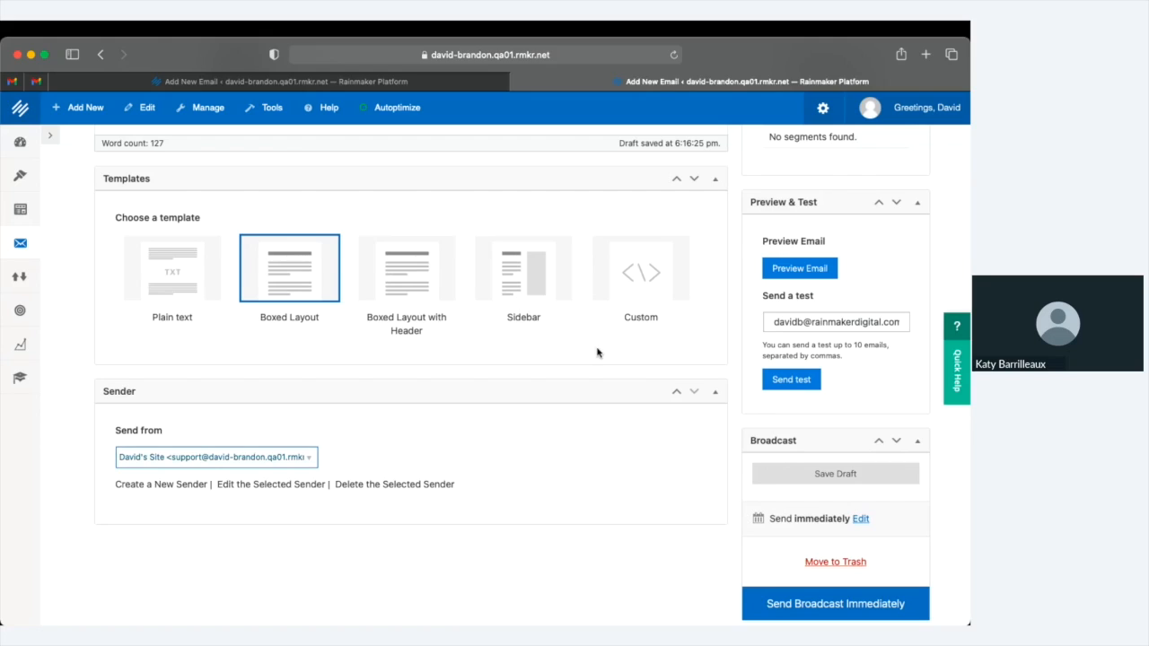
pyautogui.scroll(-1, 744, 390)
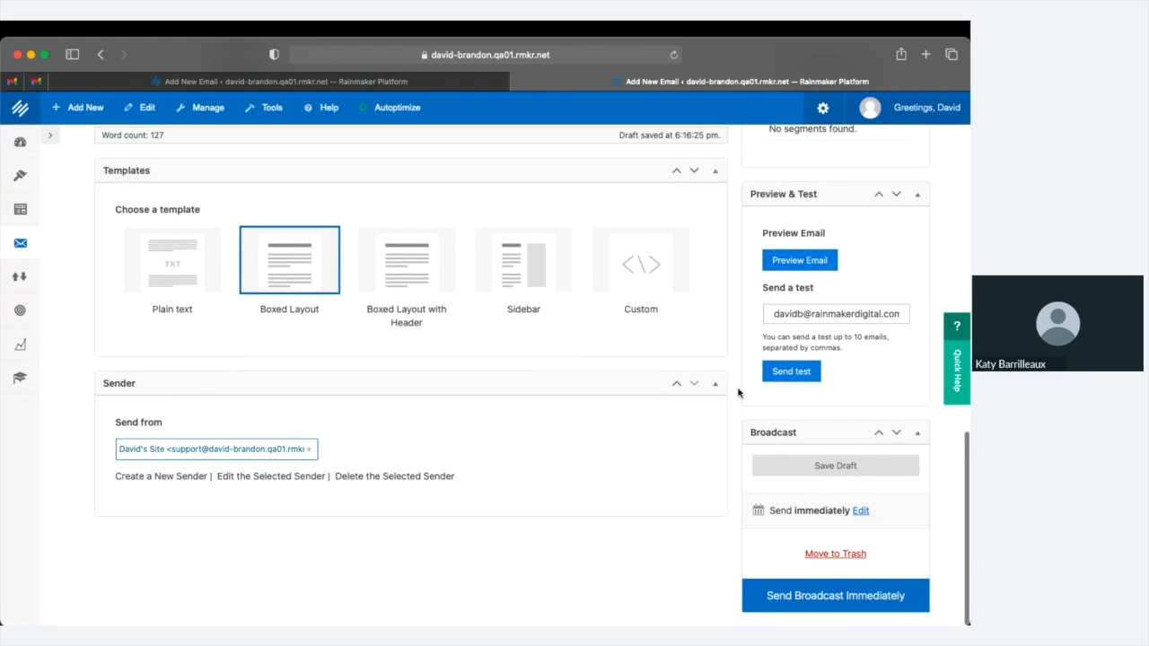
pyautogui.scroll(3, 761, 349)
pyautogui.click(794, 349)
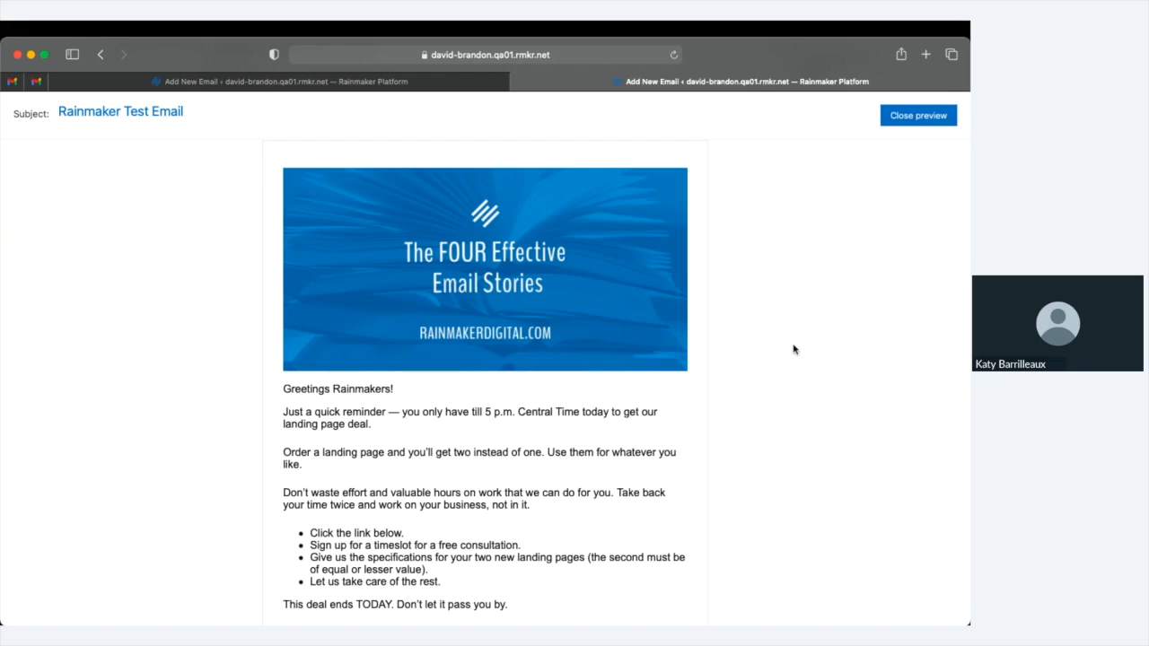
# Close the email preview to return to the Rainmaker Test Email editor
pyautogui.click(917, 124)
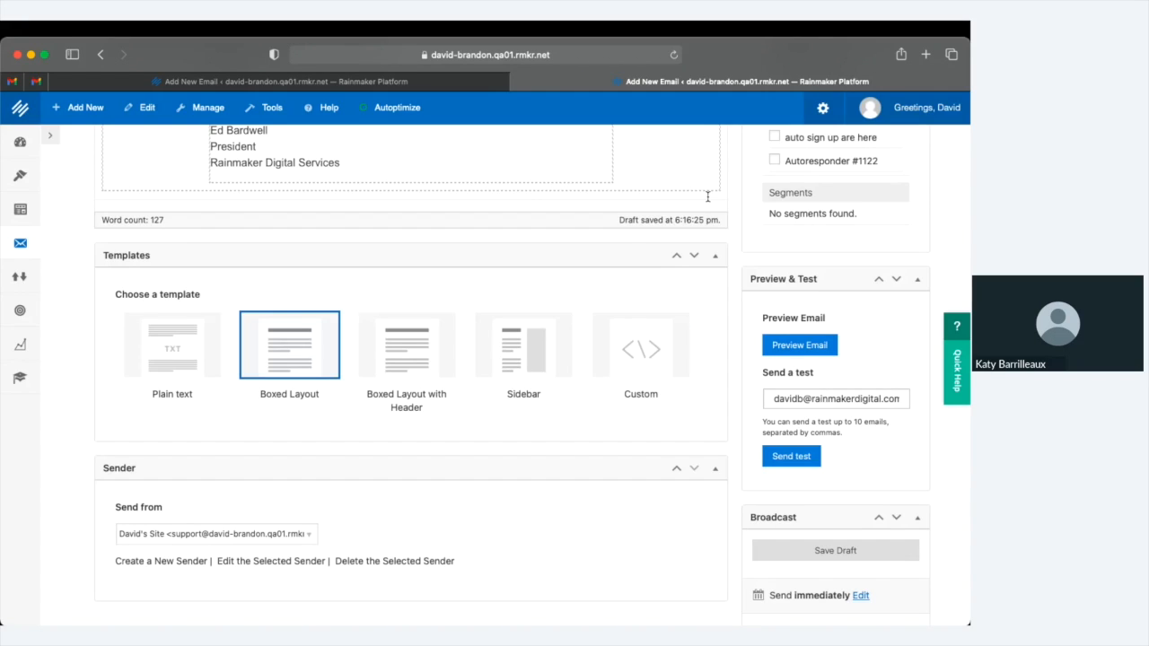
pyautogui.press('super+Tab')
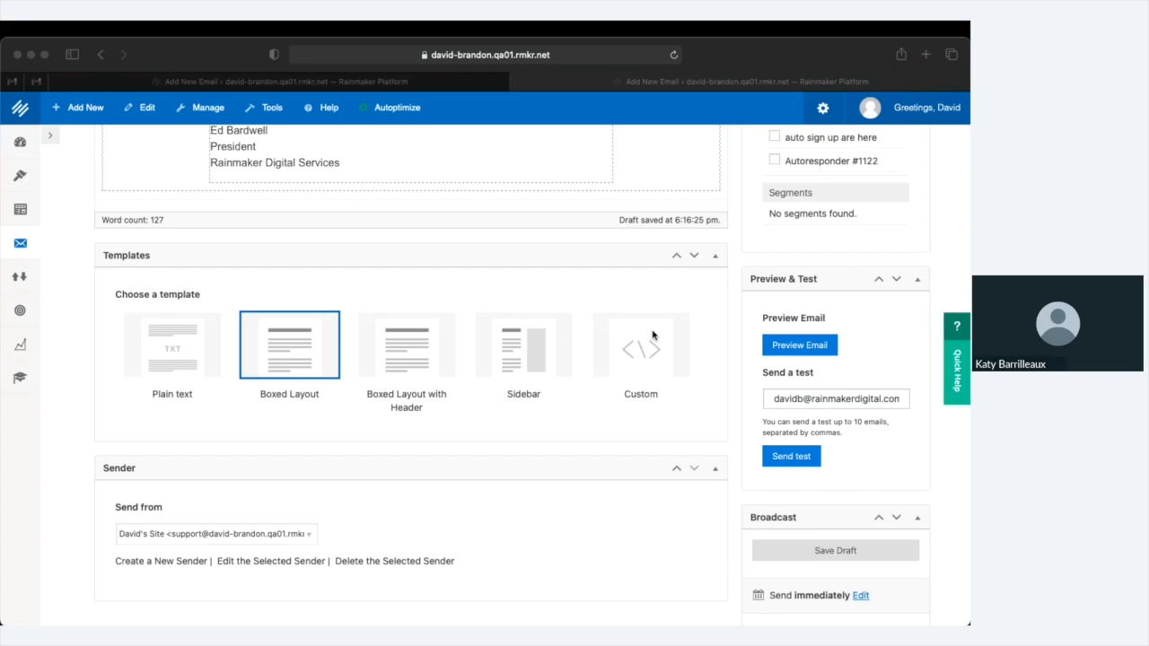
pyautogui.press('super+Tab')
pyautogui.scroll(-2, 801, 357)
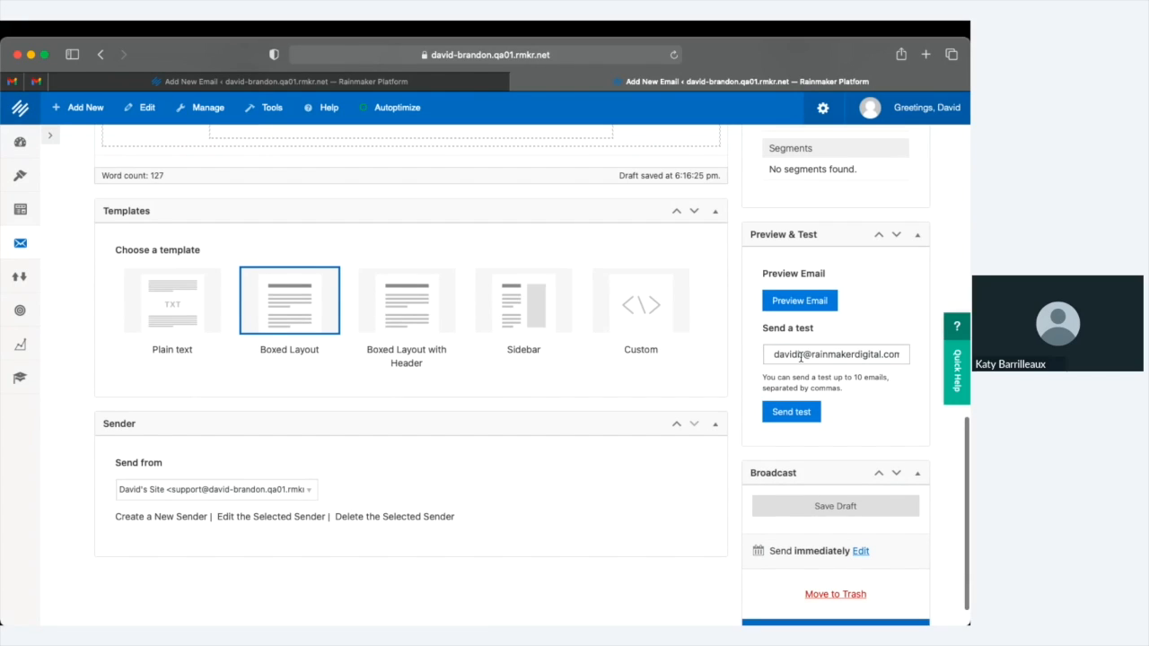
pyautogui.click(801, 358)
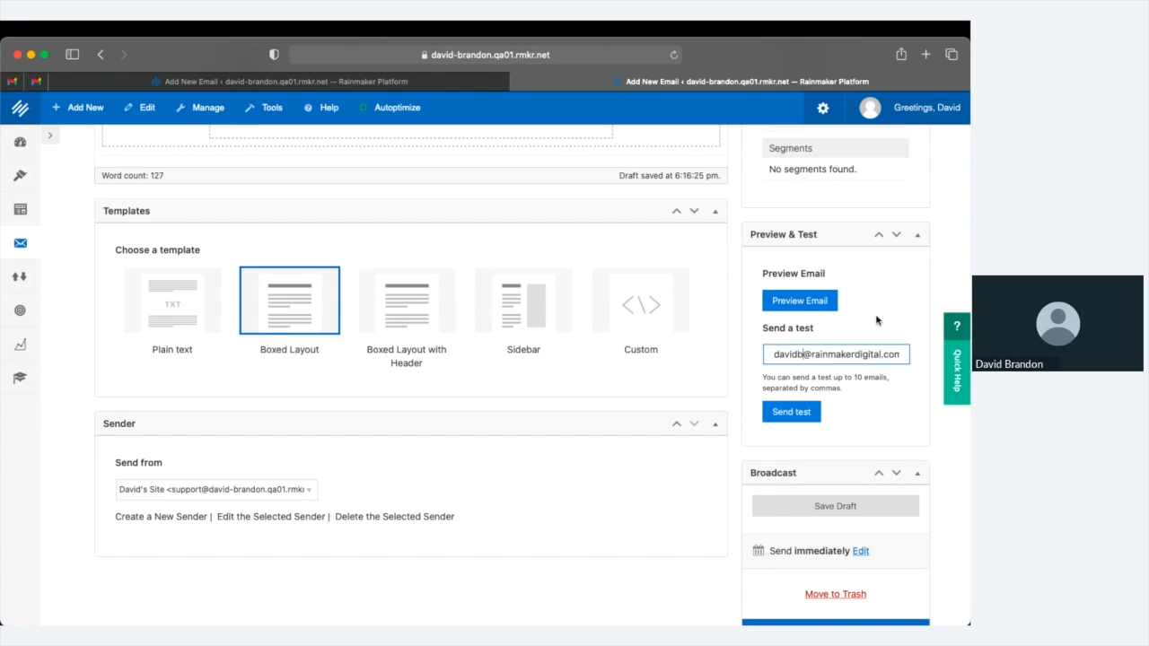
pyautogui.press('Down')
pyautogui.press('Up')
pyautogui.press('Down')
pyautogui.write(',')
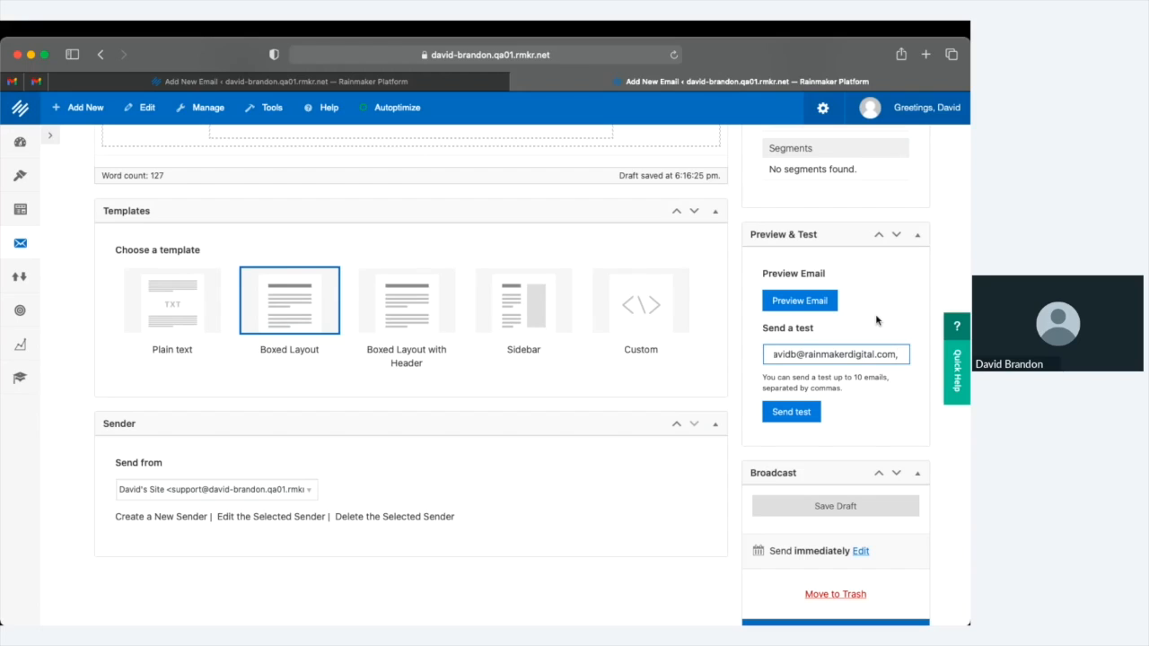
pyautogui.write('support@')
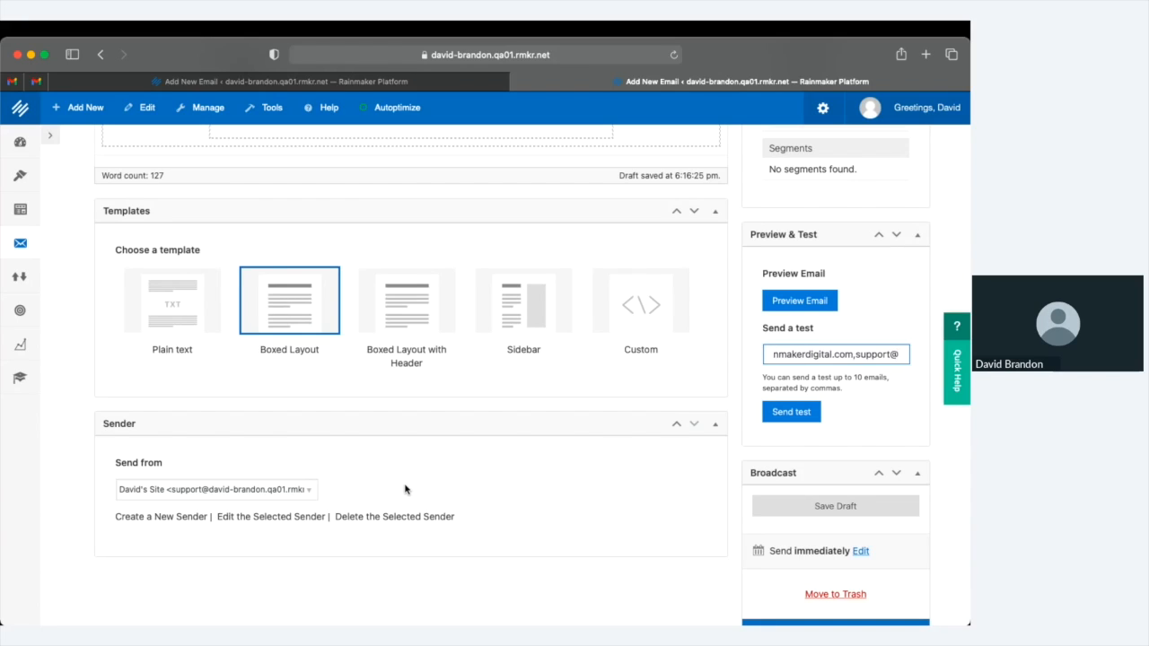
pyautogui.press('BackSpace')
pyautogui.press('BackSpace')
pyautogui.press('BackSpace')
pyautogui.press('BackSpace')
pyautogui.press('BackSpace')
pyautogui.press('BackSpace')
pyautogui.press('BackSpace')
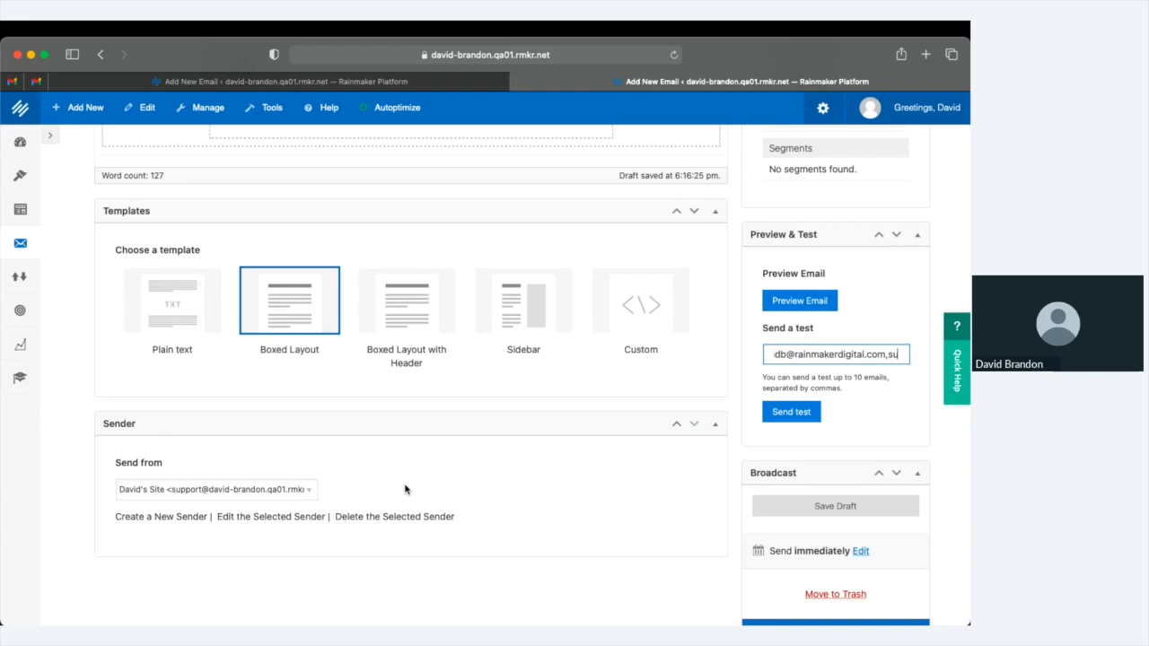
pyautogui.press('BackSpace')
pyautogui.press('BackSpace')
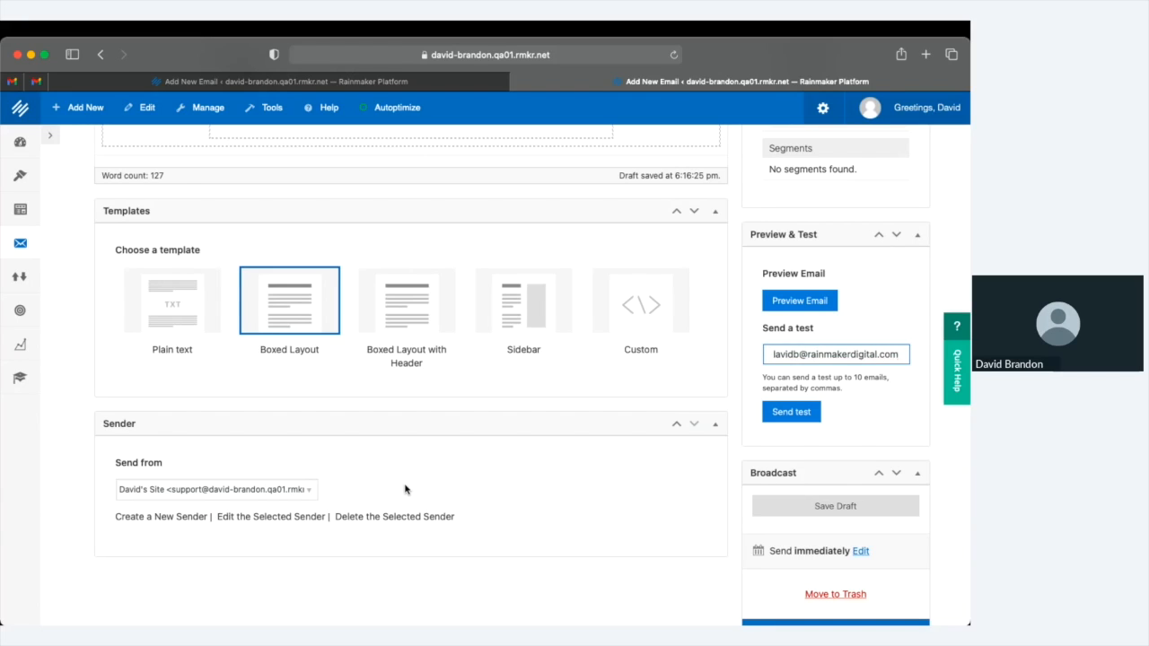
pyautogui.click(843, 373)
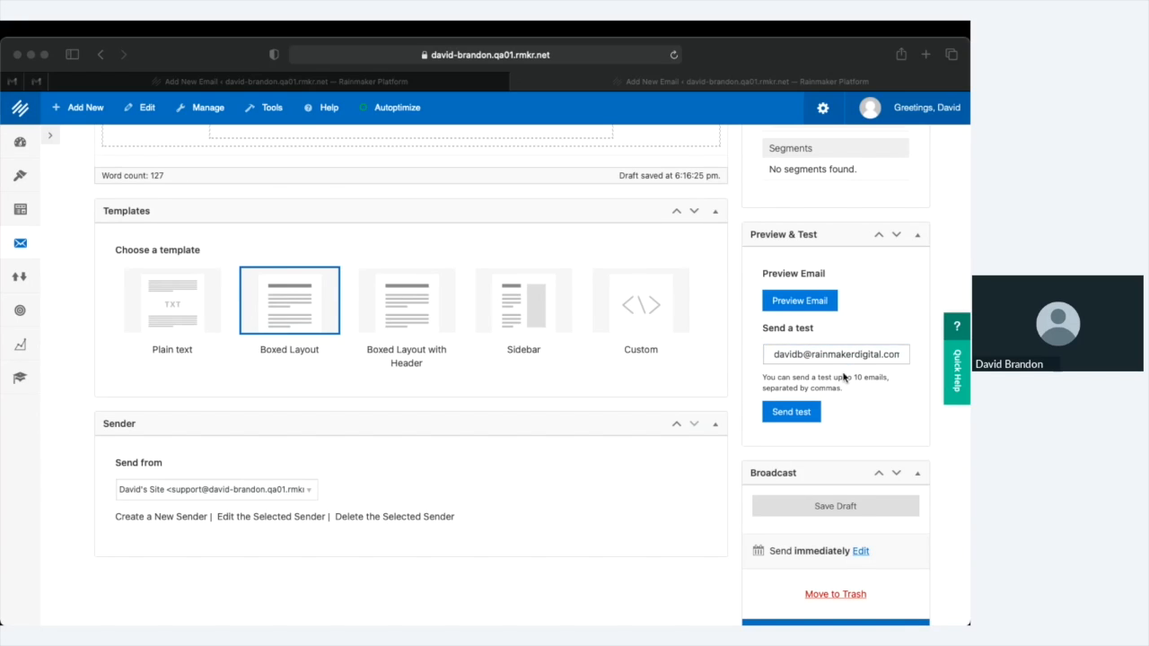
pyautogui.click(698, 353)
pyautogui.click(698, 353)
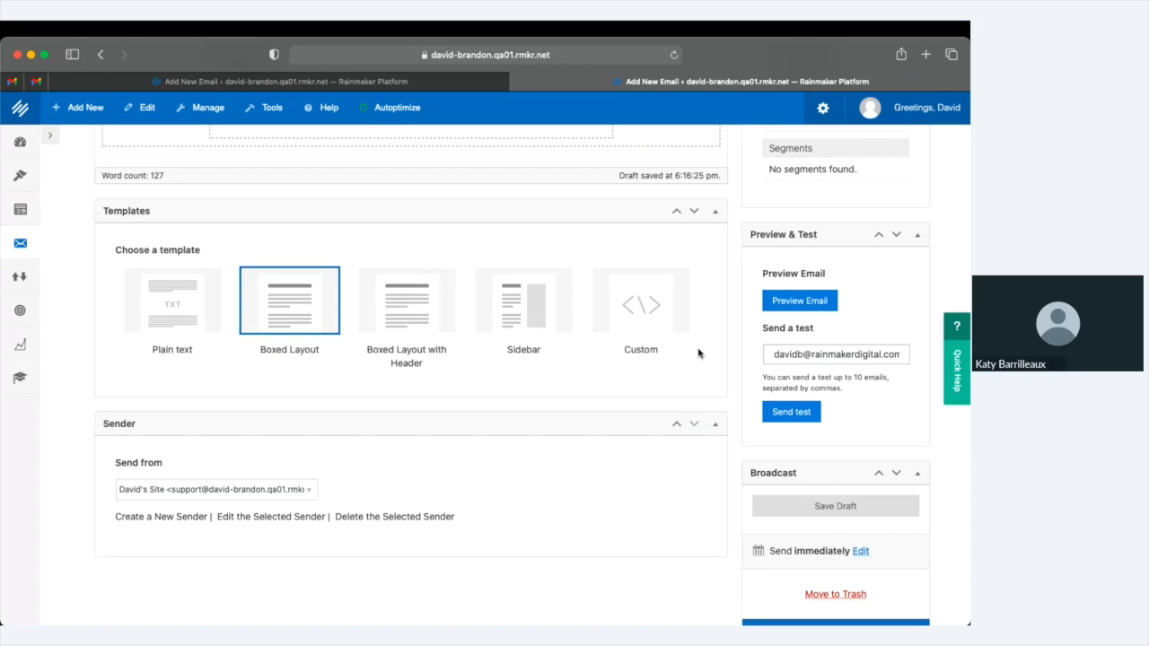
pyautogui.scroll(-1, 699, 353)
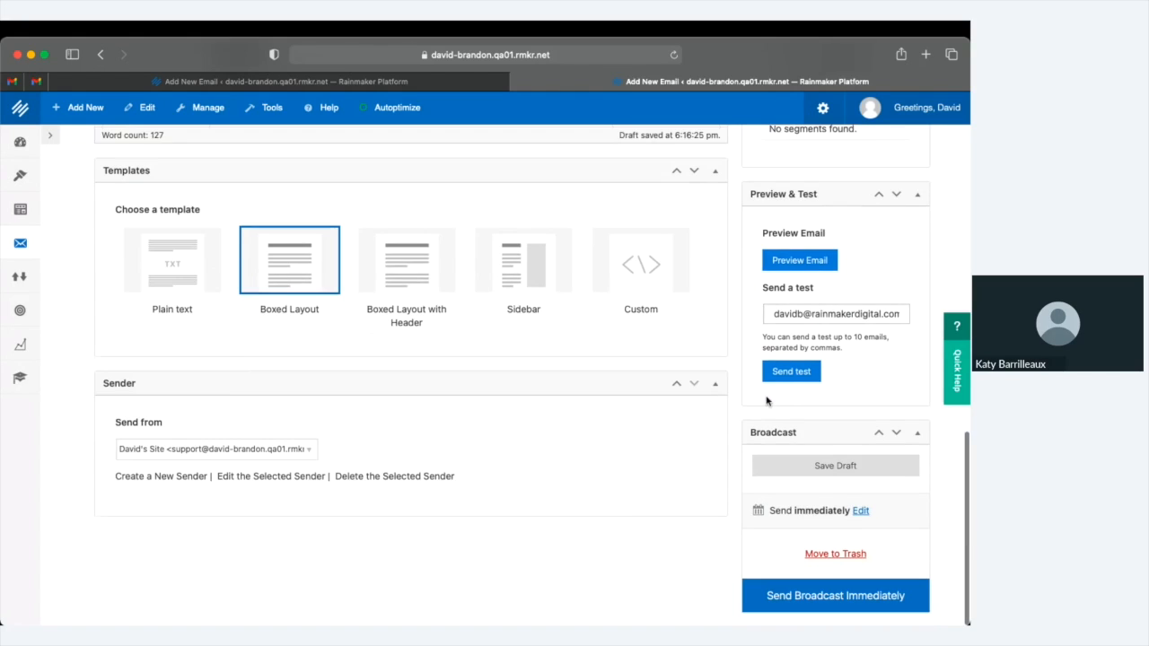
# Edit the broadcast send hour, changing its last digit to 4
pyautogui.click(860, 511)
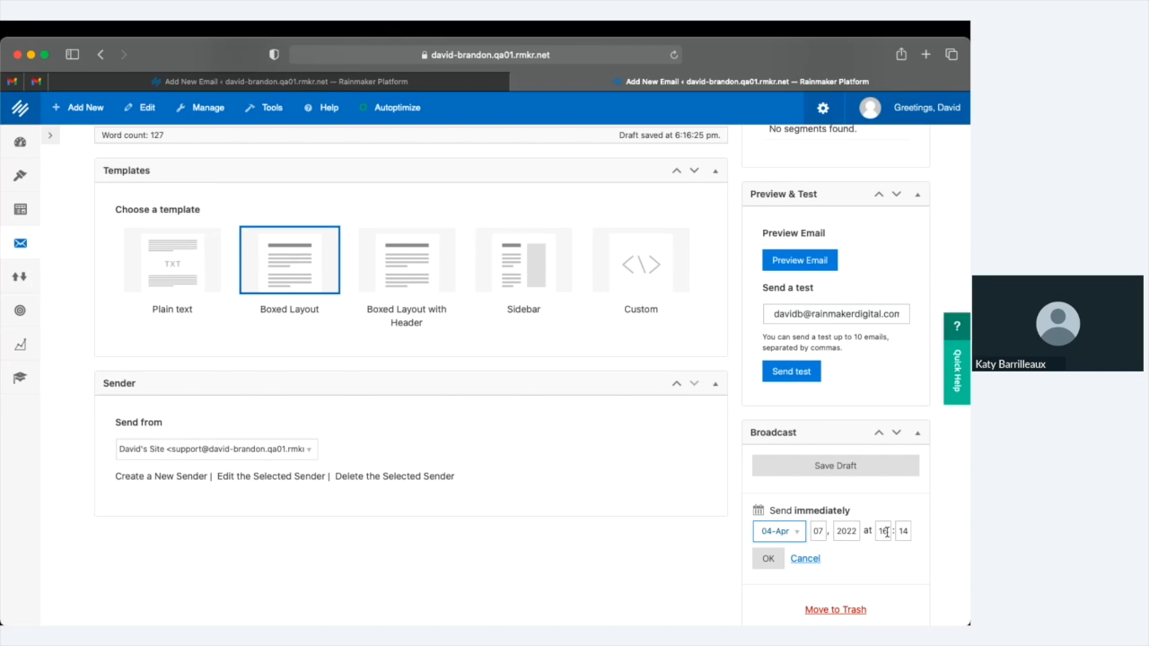
pyautogui.click(884, 532)
pyautogui.press('BackSpace')
pyautogui.write('4')
pyautogui.press('Return')
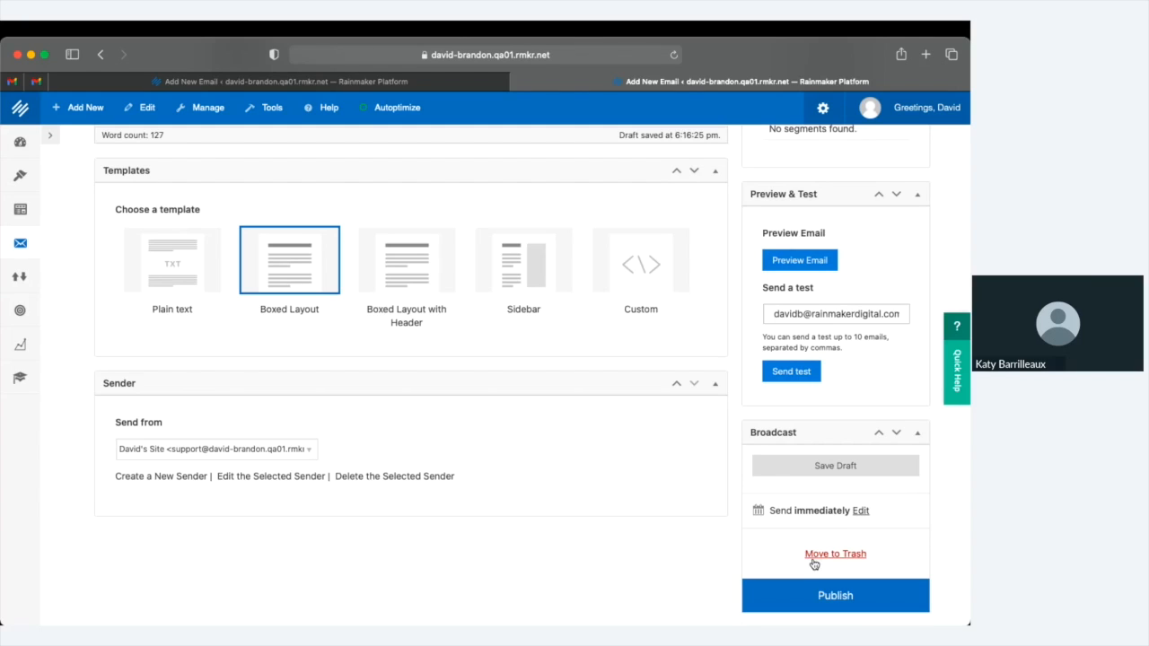
# Set the broadcast send time to Apr 7, 2022 at 15:00
pyautogui.click(861, 511)
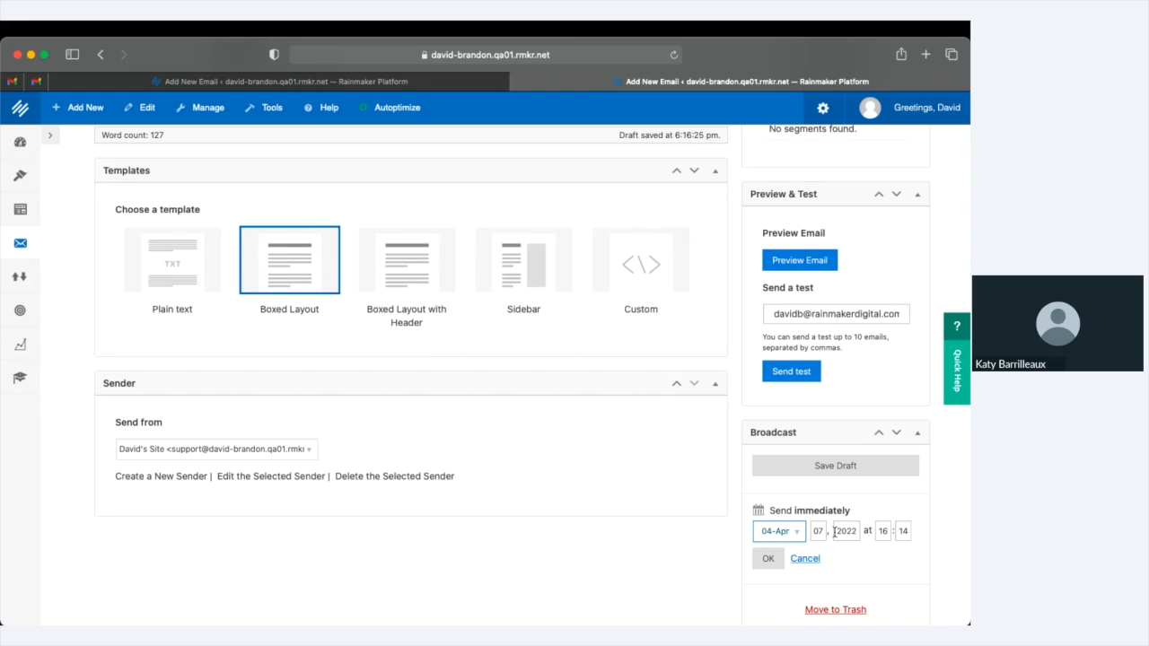
pyautogui.click(884, 531)
pyautogui.press('BackSpace')
pyautogui.write('5')
pyautogui.press('Tab')
pyautogui.write('00')
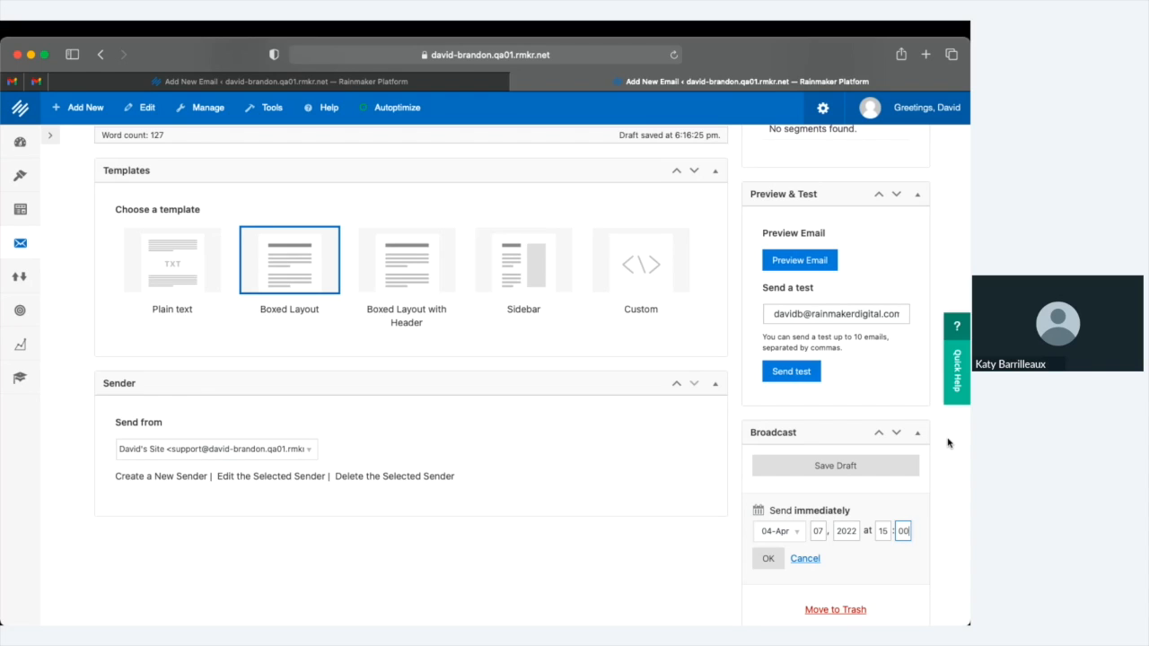
pyautogui.click(768, 558)
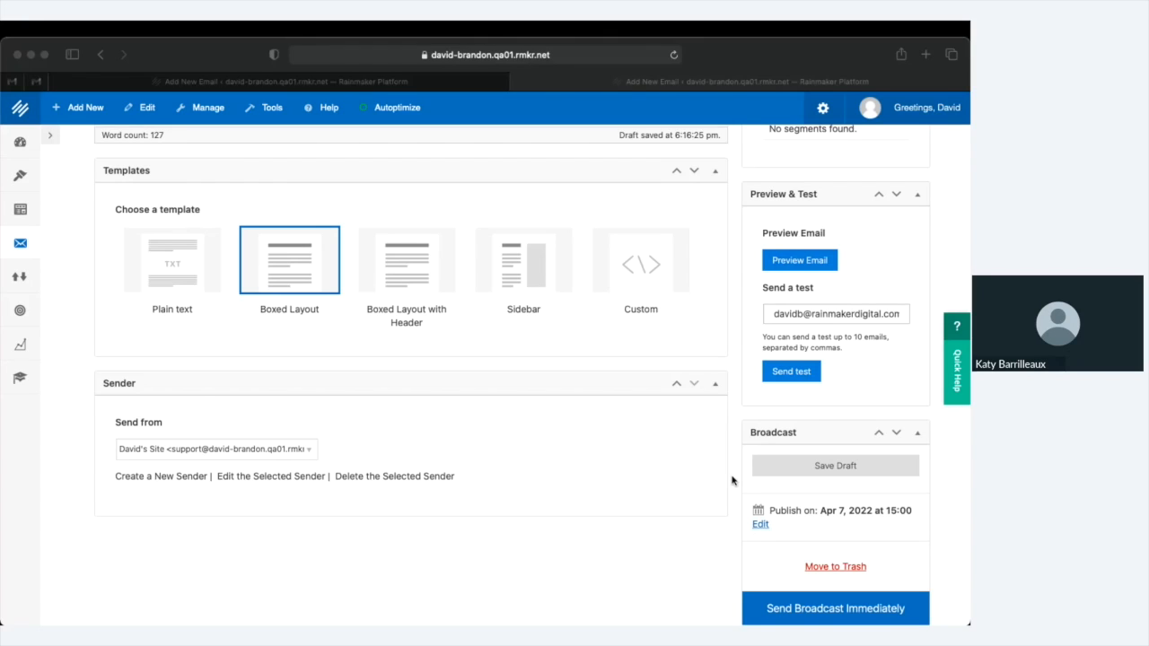
pyautogui.click(822, 108)
pyautogui.scroll(-1, 643, 416)
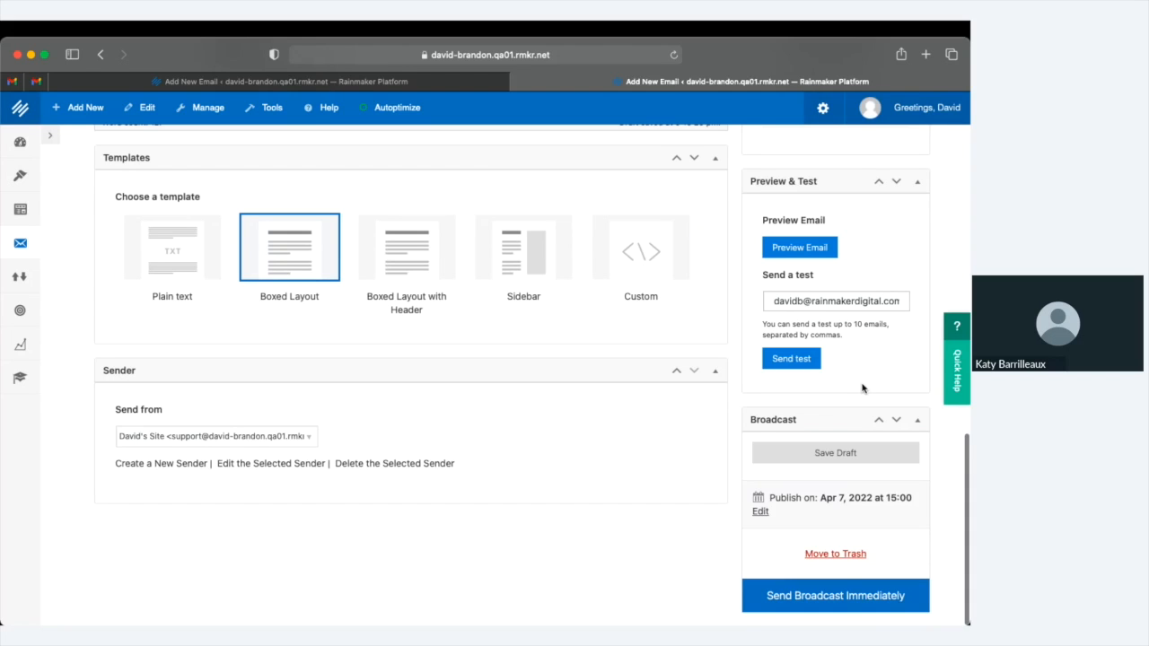
pyautogui.scroll(10, 841, 328)
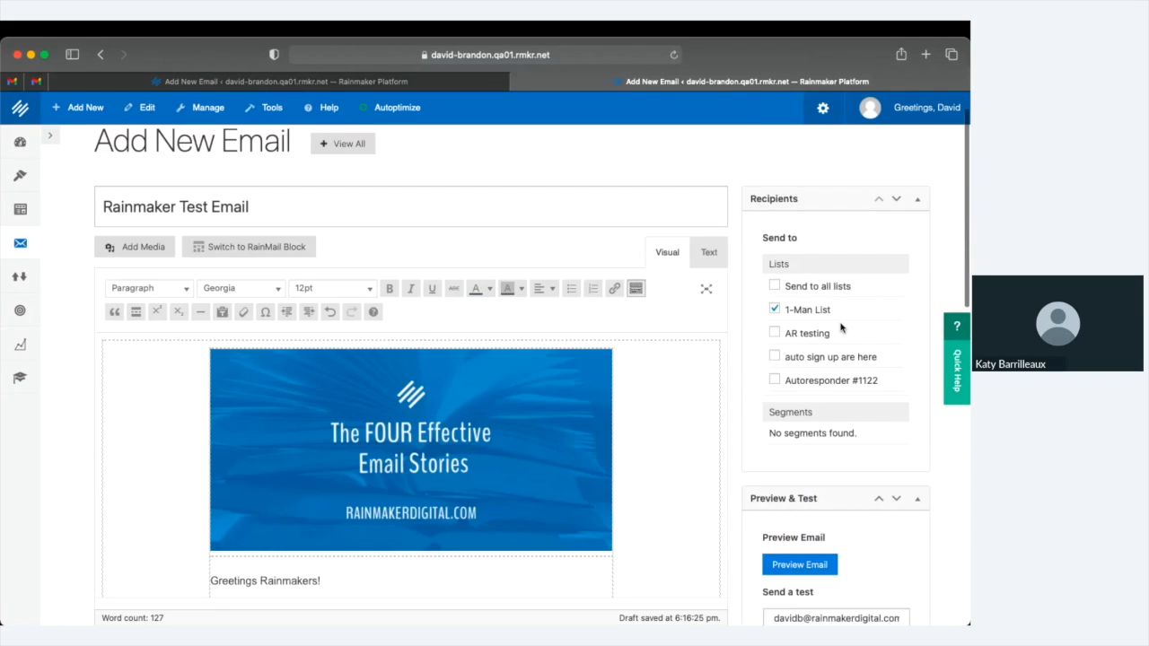
pyautogui.click(776, 309)
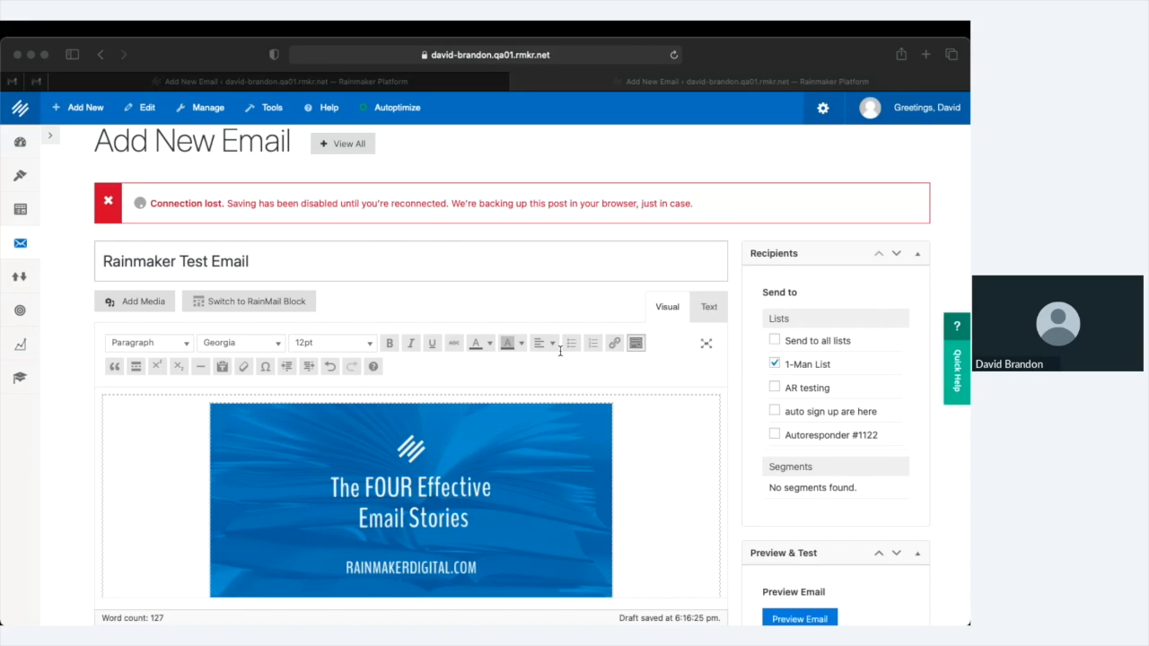
# Change the broadcast send hour to 18, scheduling it for Apr 7, 2022 at 18:00
pyautogui.click(773, 365)
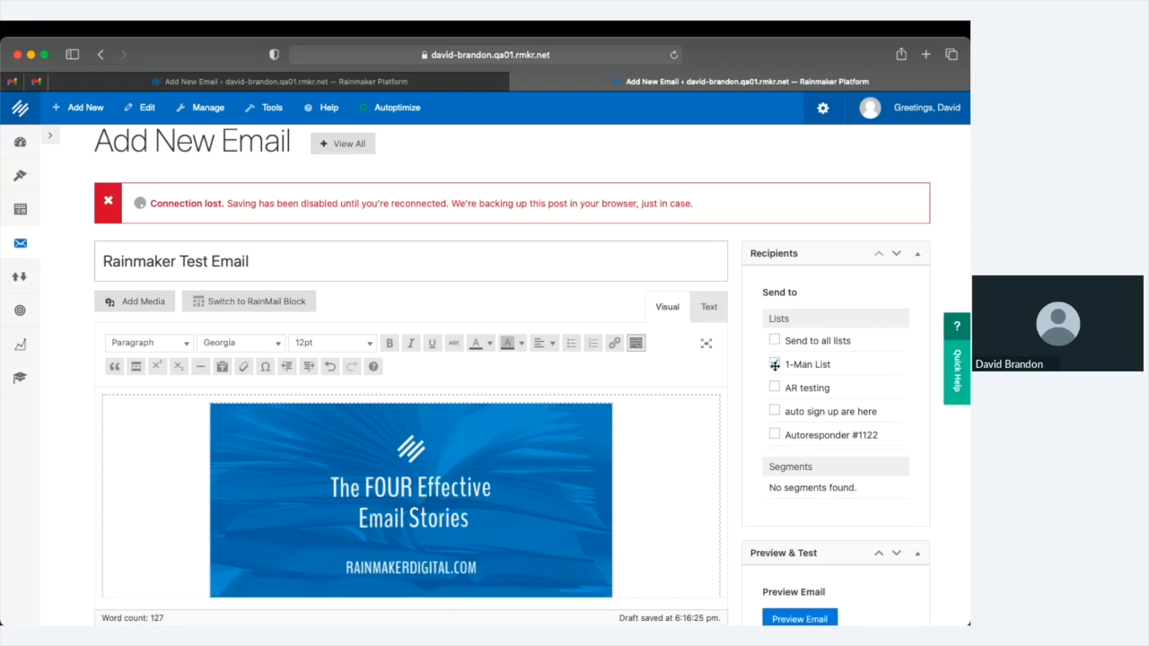
pyautogui.click(774, 387)
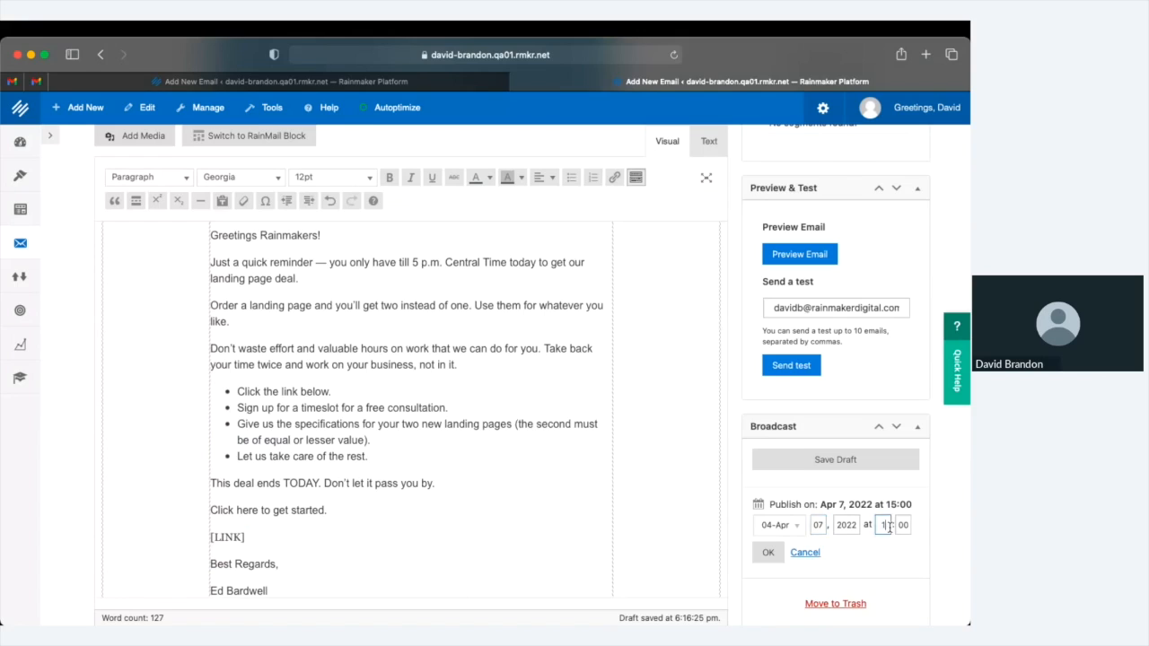
pyautogui.write('8')
pyautogui.press('Tab')
pyautogui.press('Return')
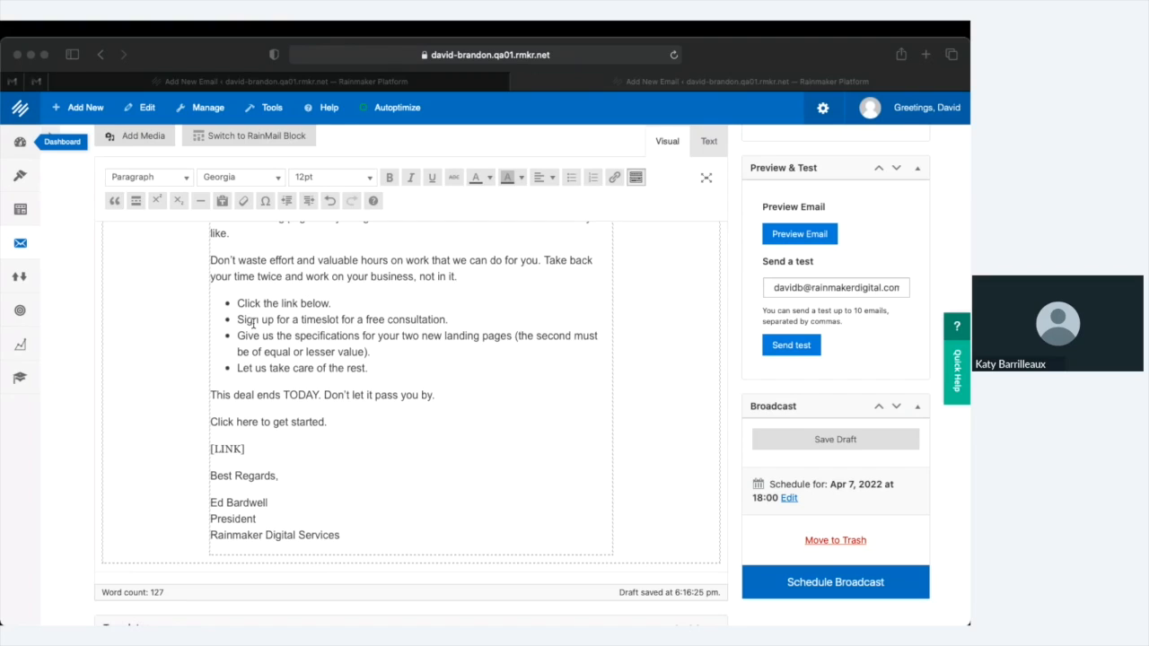
# Go to the Dashboard, confirming Leave Page in the unsaved-changes warning
pyautogui.click(254, 323)
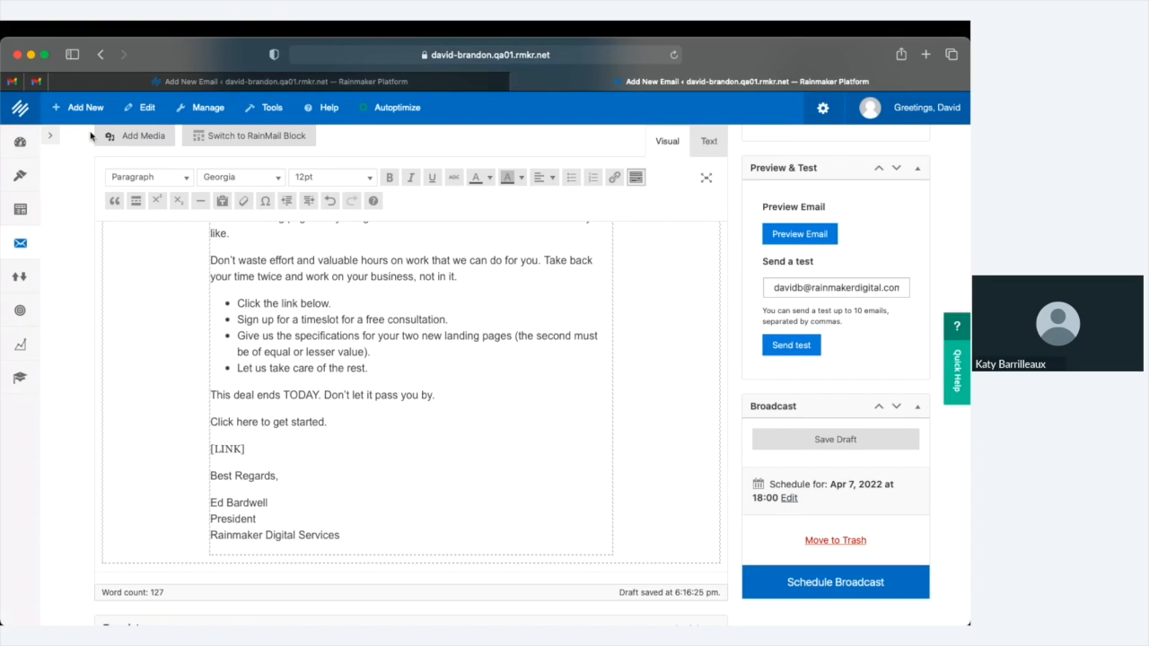
pyautogui.click(23, 145)
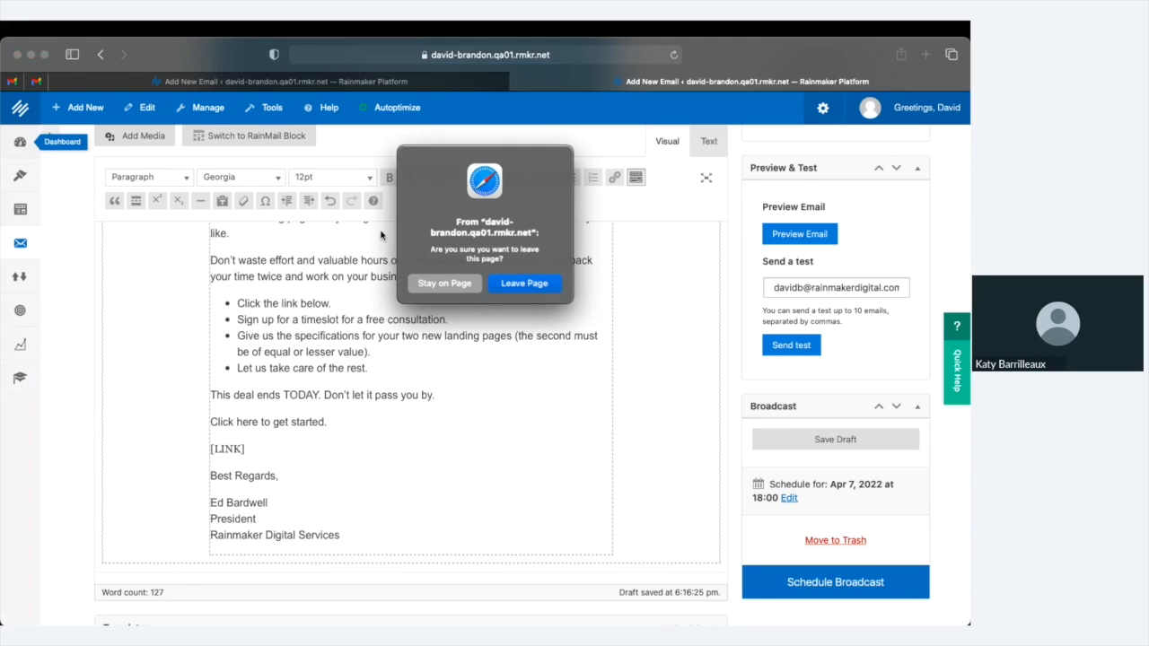
pyautogui.click(513, 283)
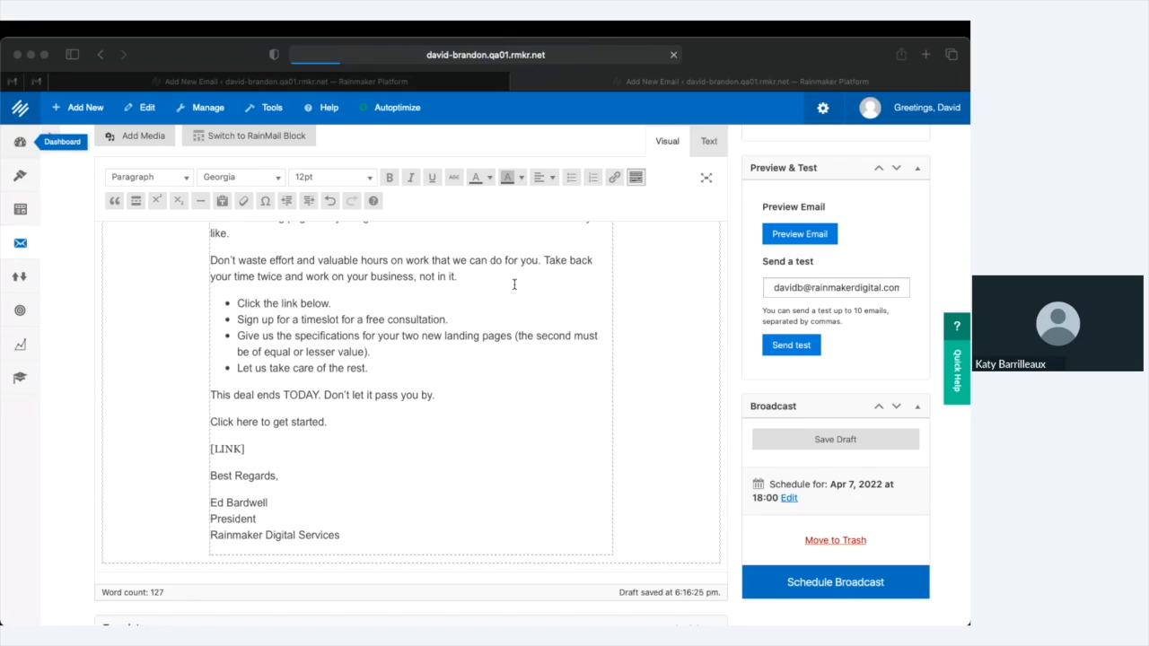